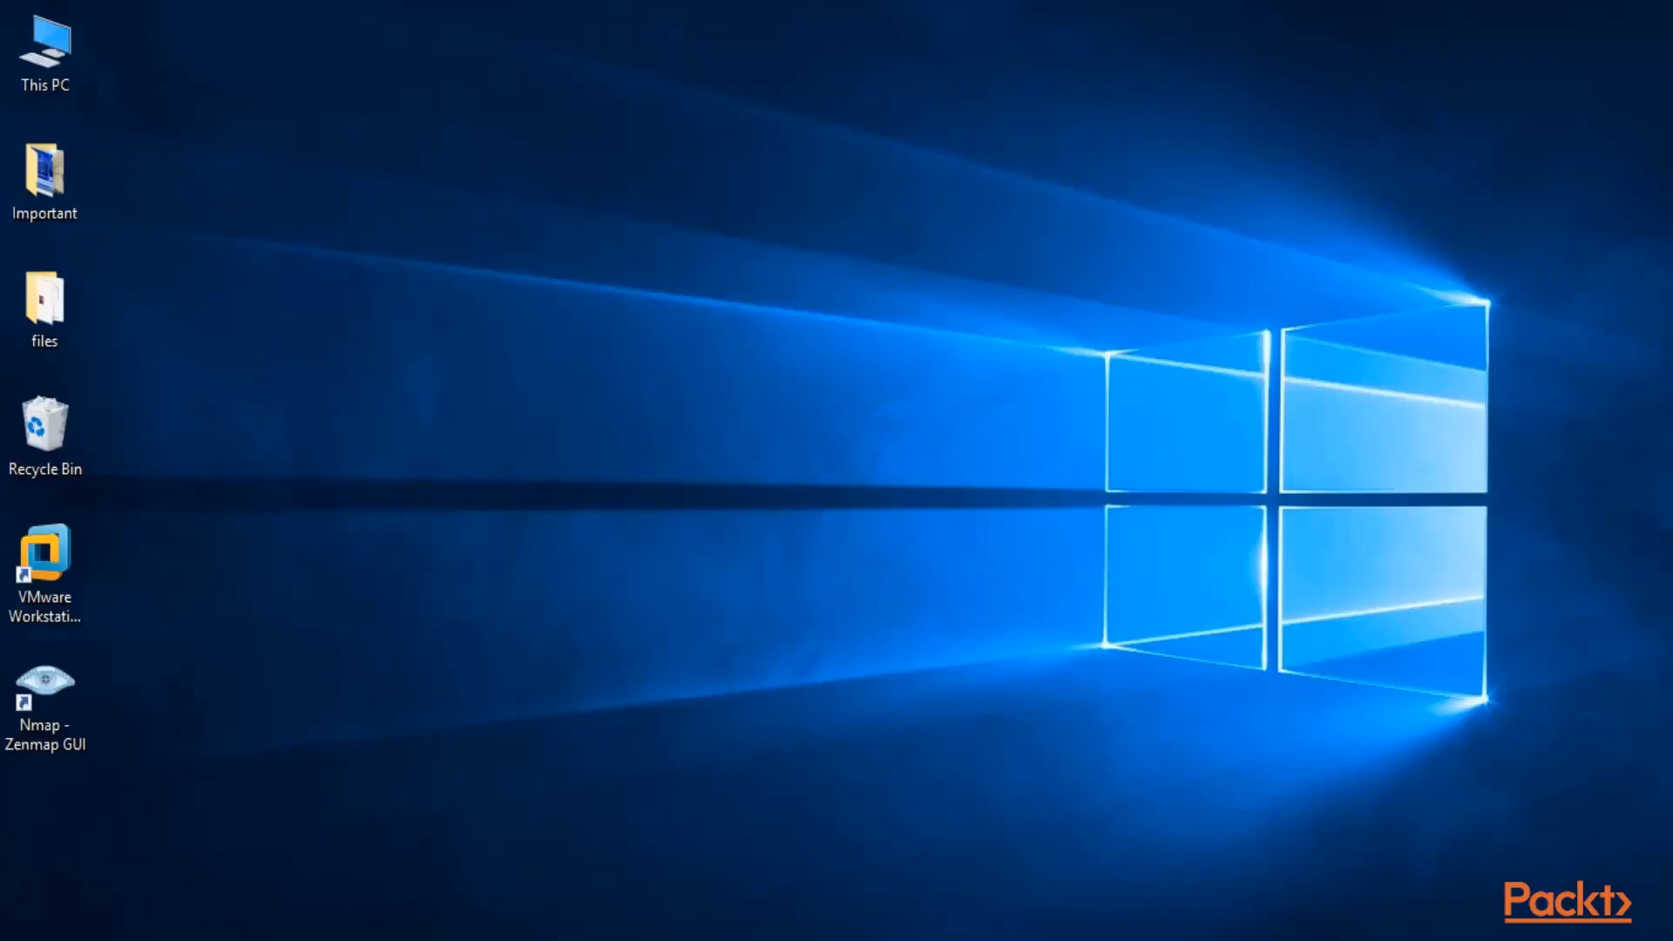
Launch Wireshark and start a live packet capture on the Wi-Fi interface.
key(super)
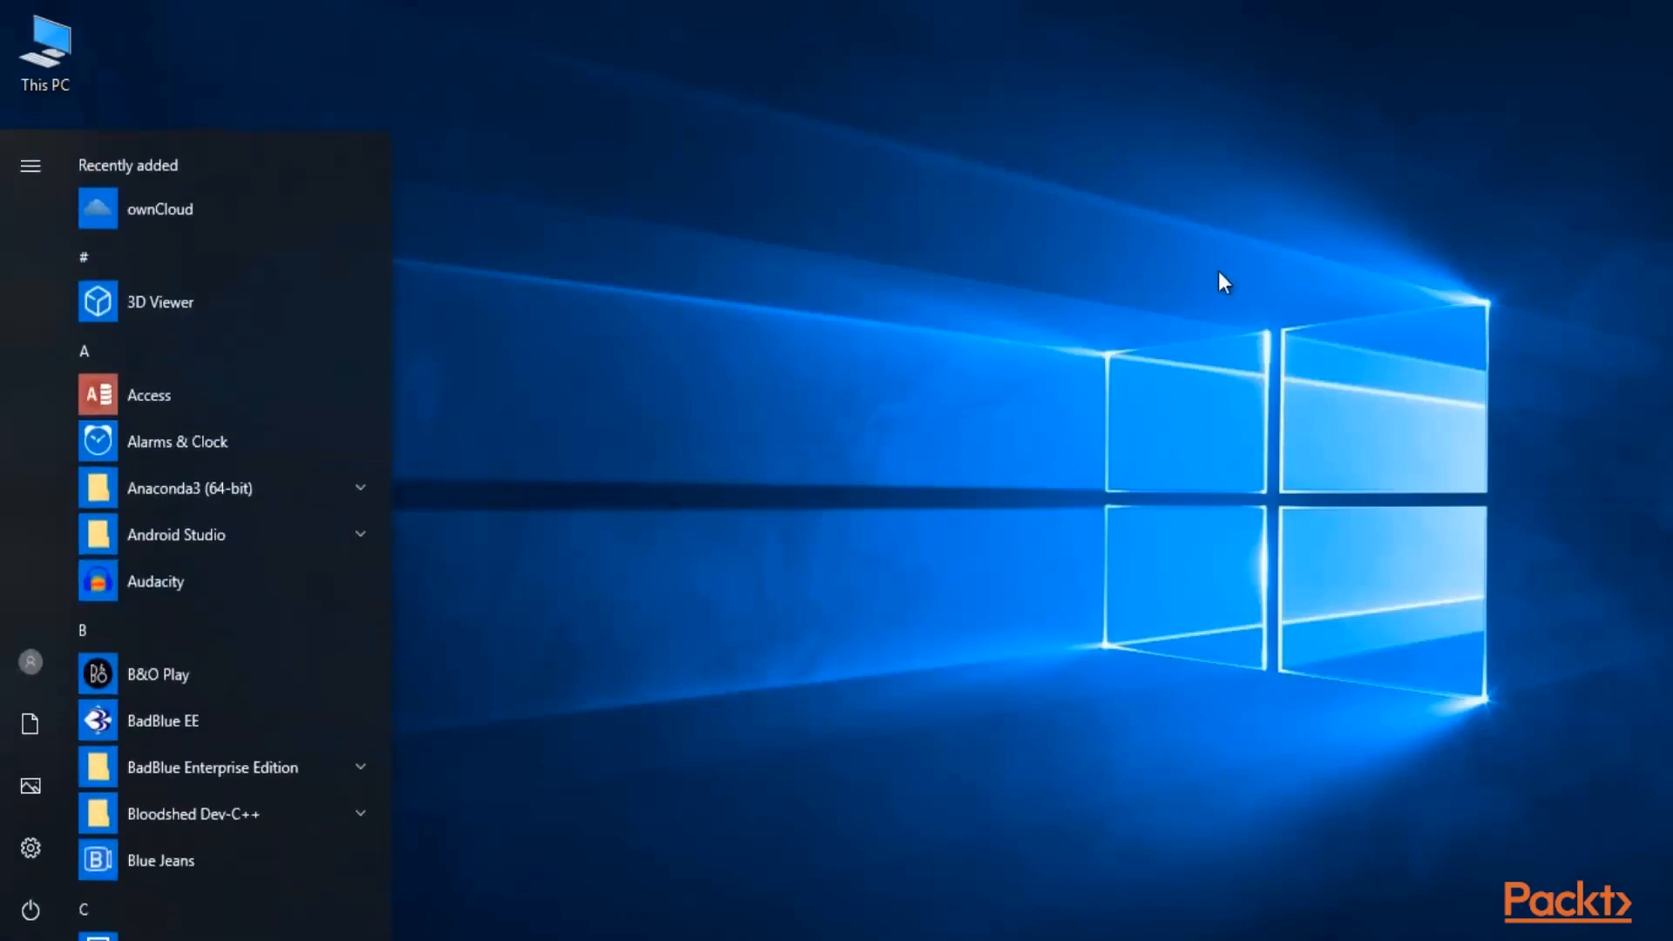
text(wie)
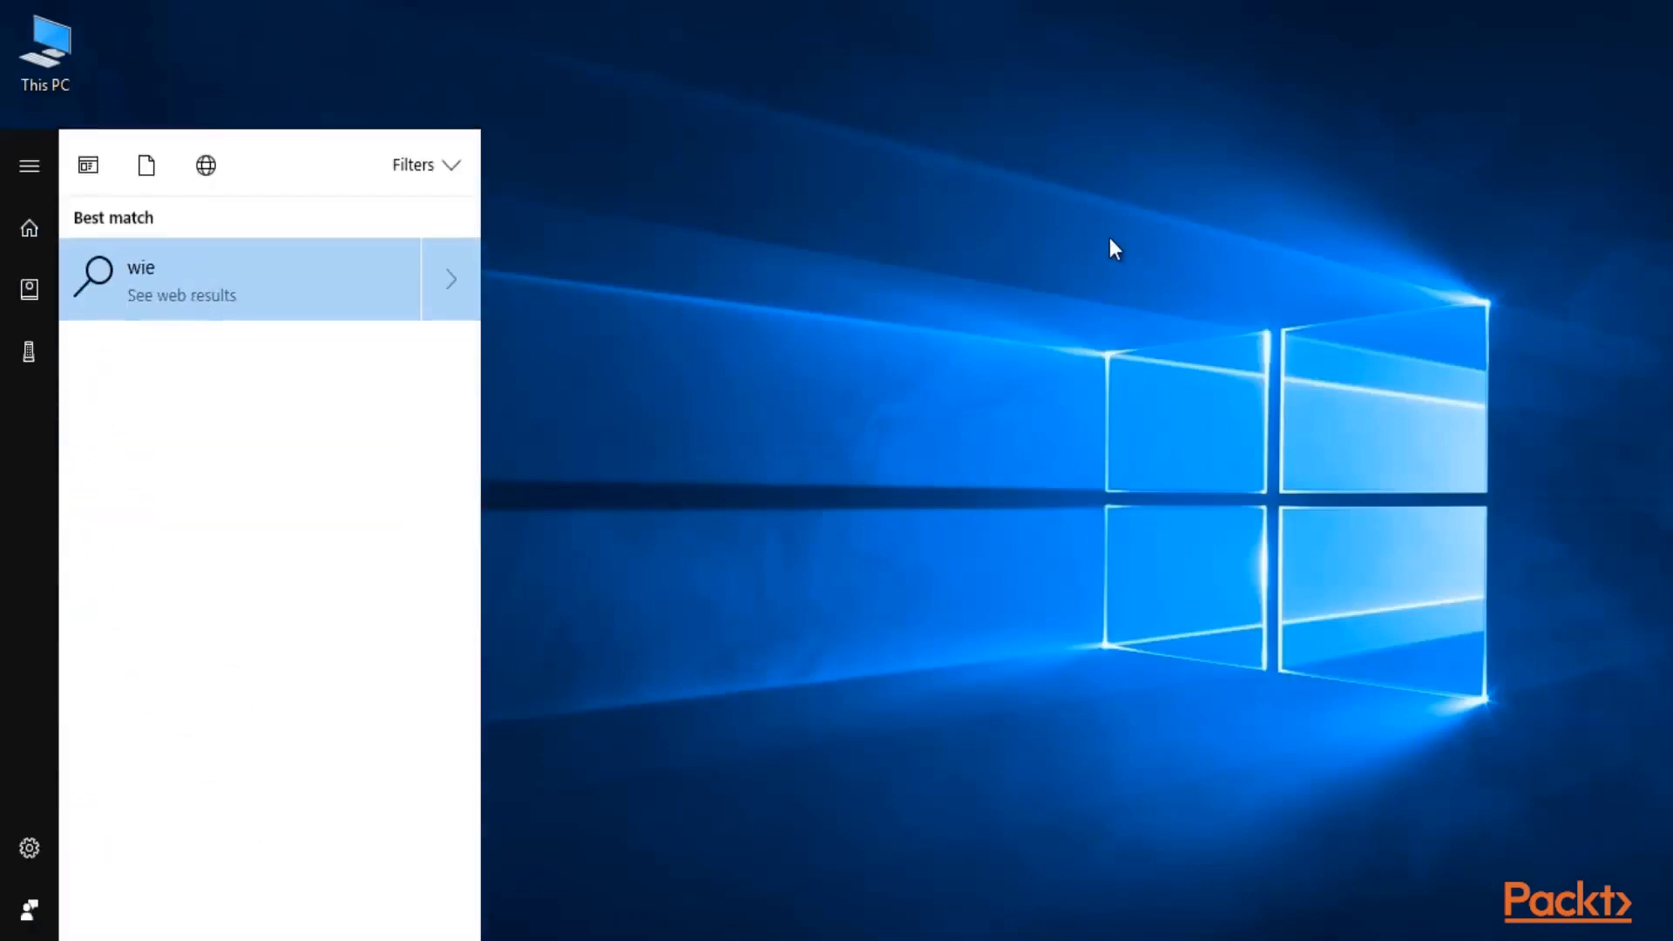
key(BackSpace)
click(233, 264)
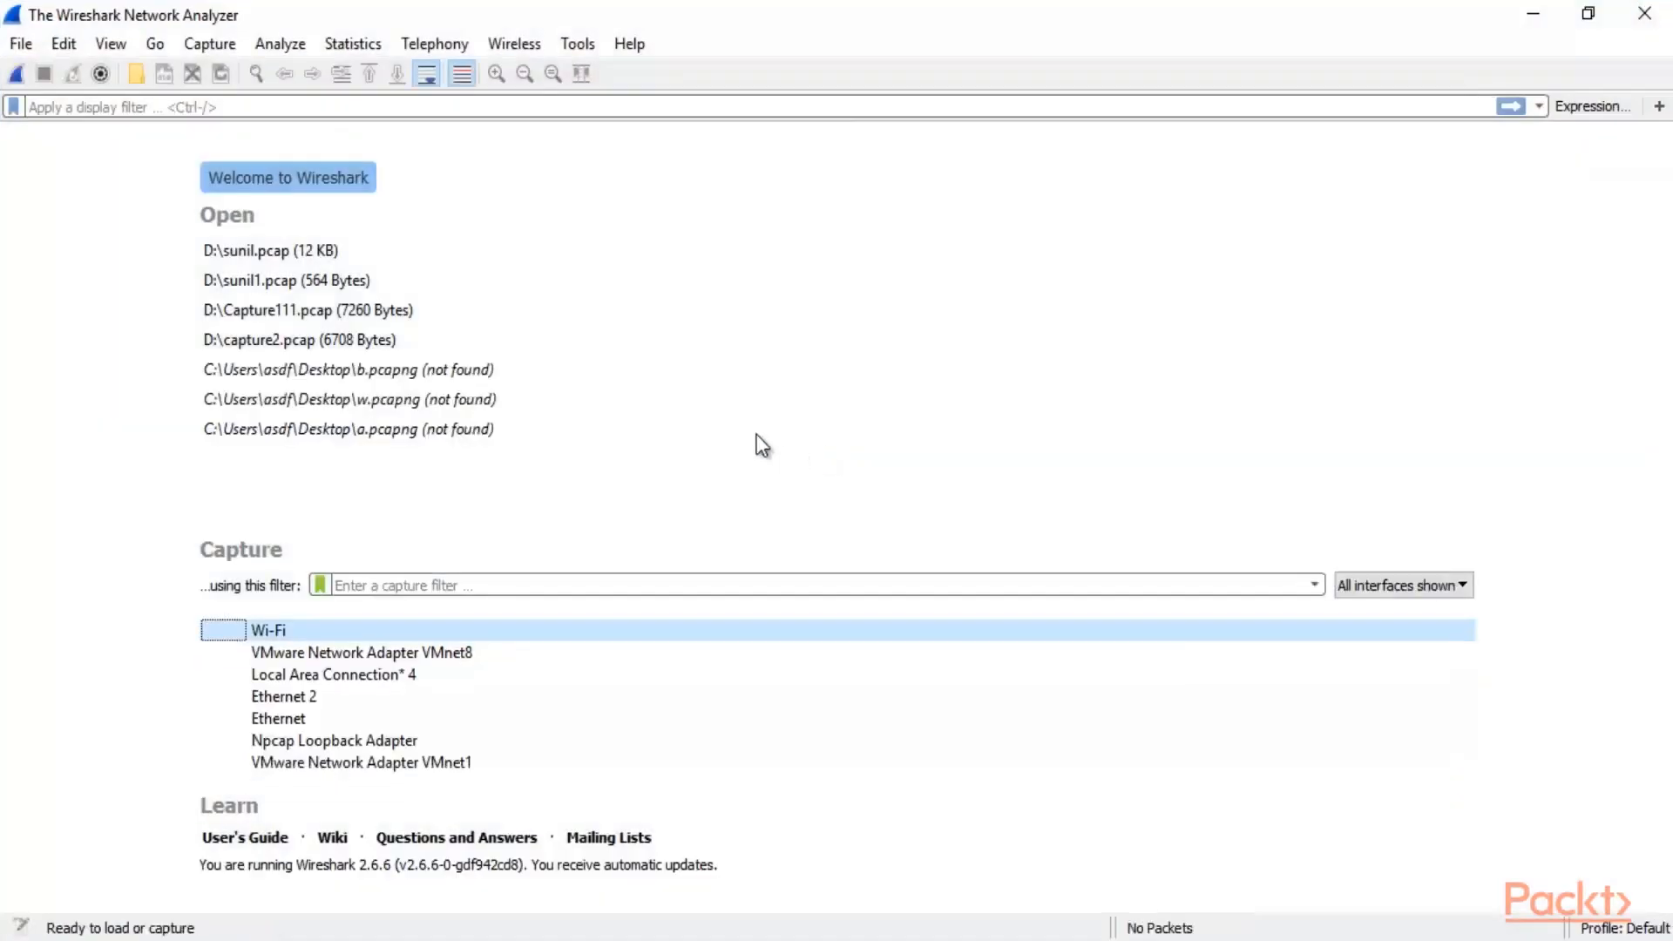
double_click(290, 630)
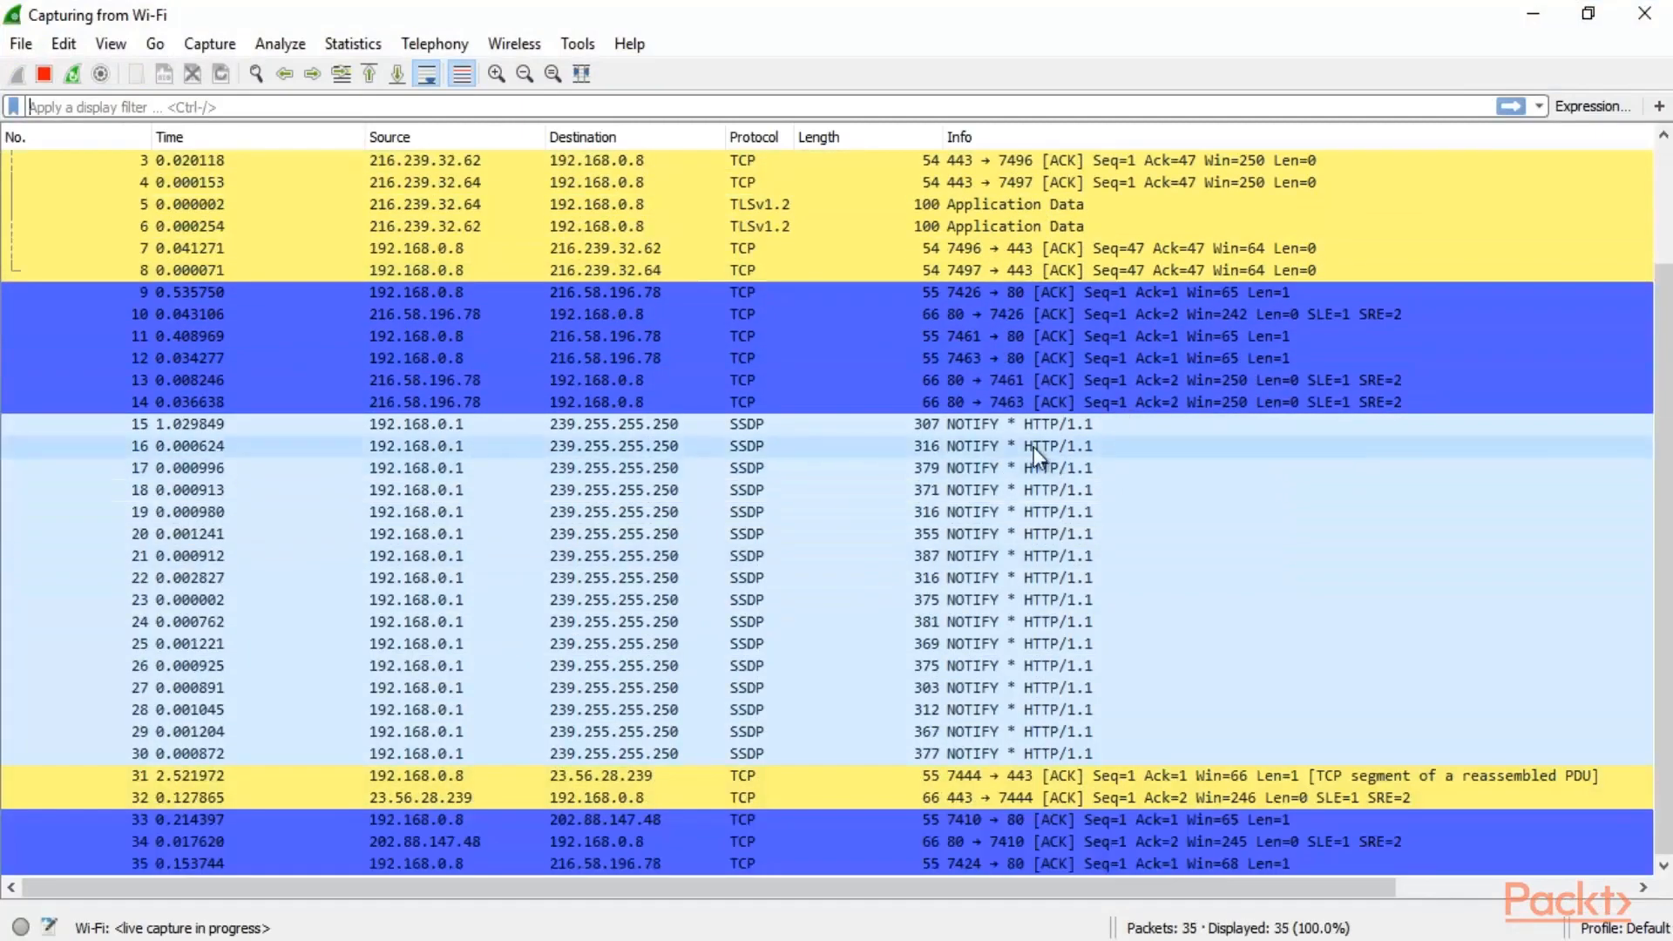
Look over the incoming packets and stop the live Wi-Fi capture.
scroll(1035, 441, up, 3)
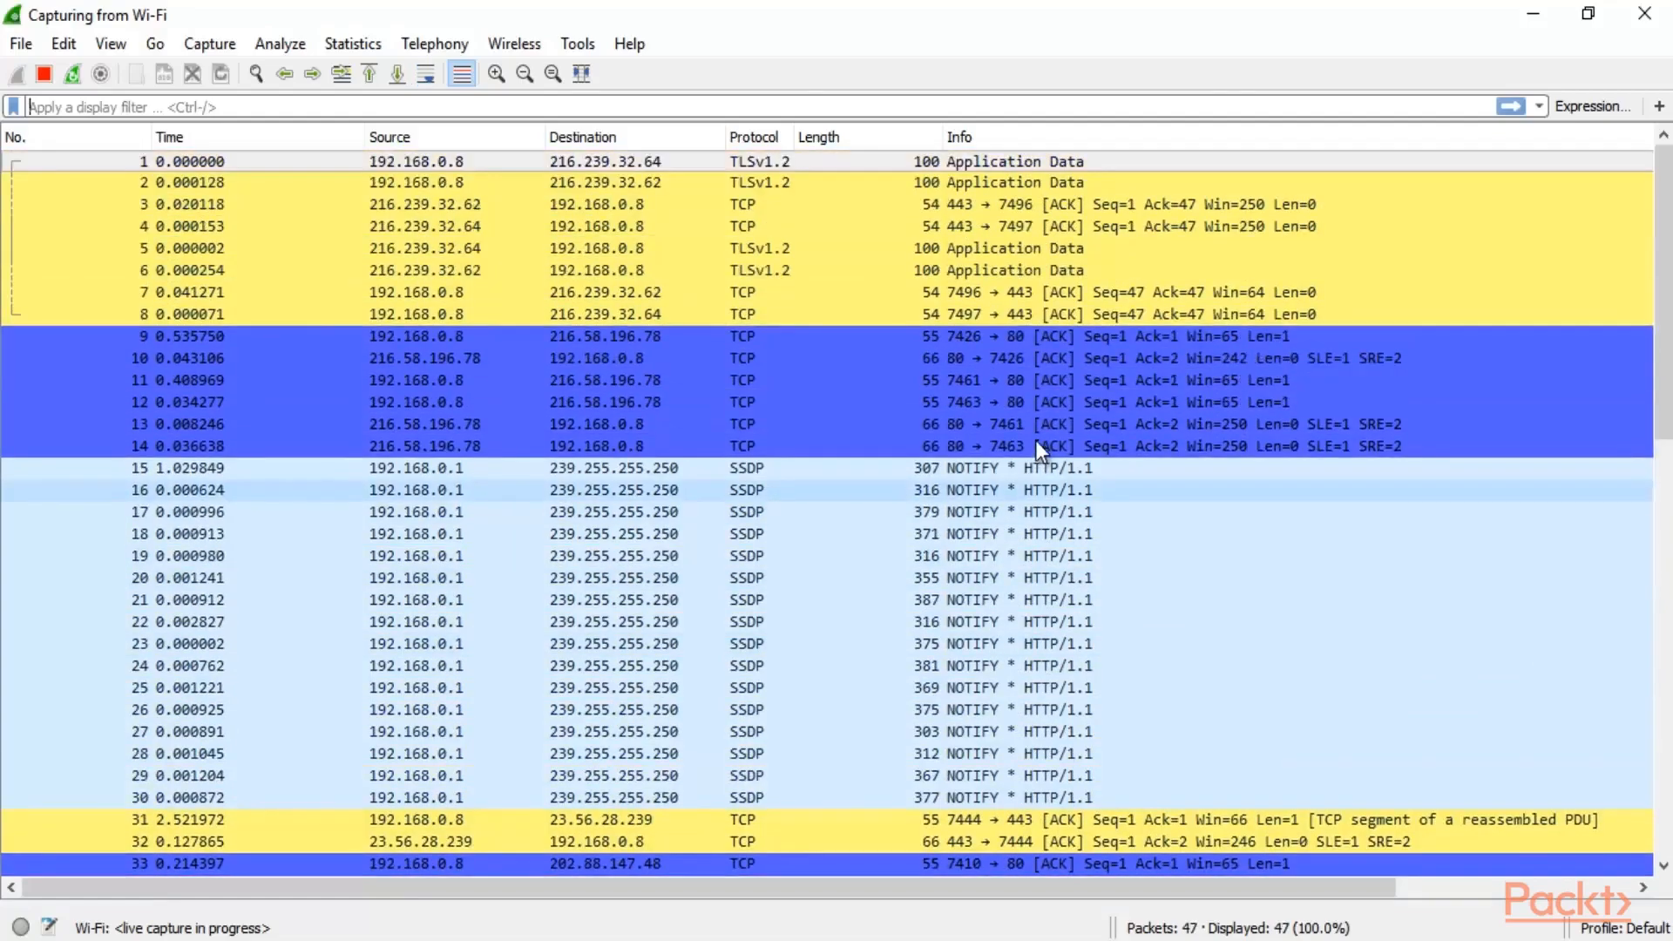
scroll(1035, 441, down, 5)
scroll(1037, 439, up, 5)
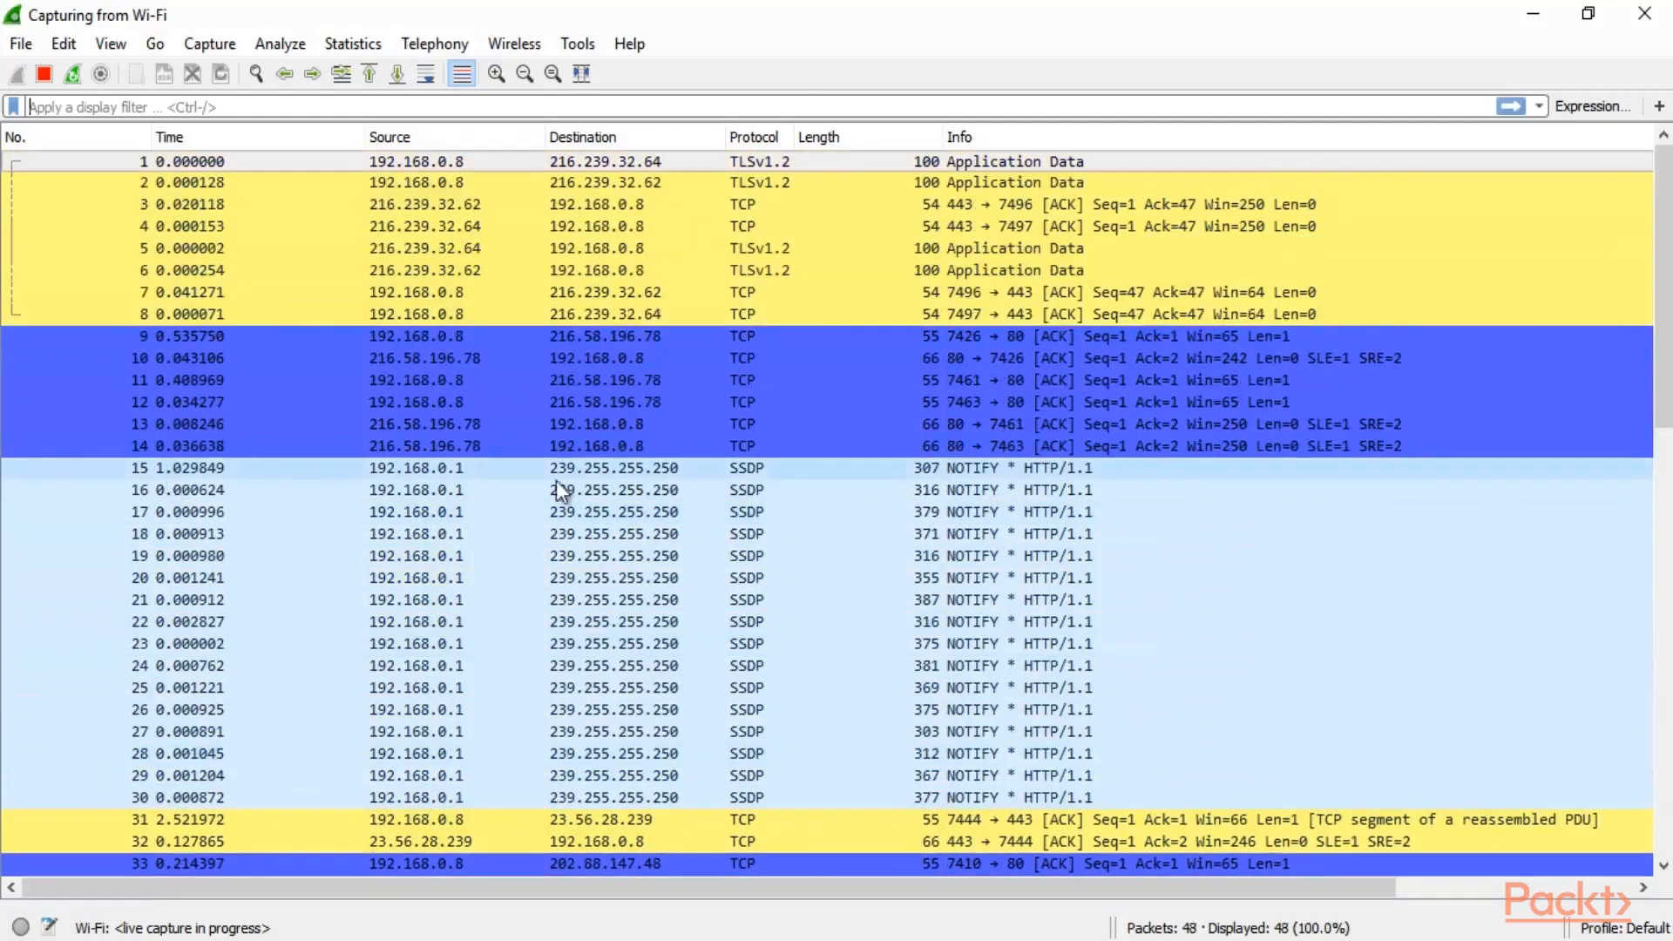
scroll(560, 485, down, 8)
scroll(635, 478, up, 8)
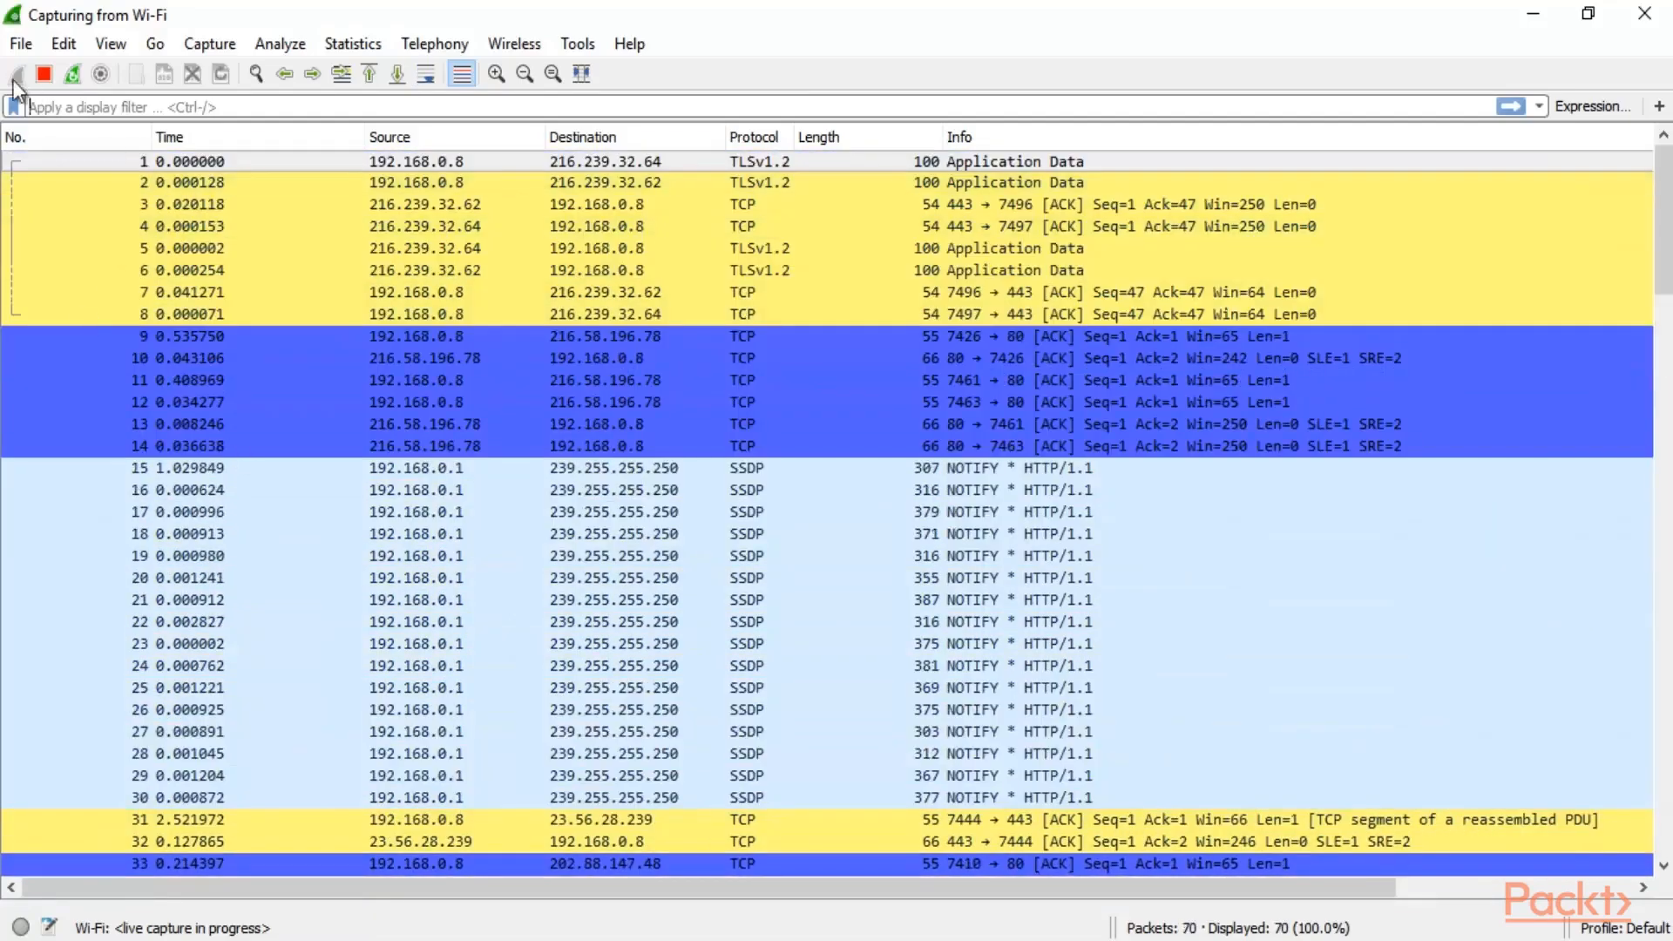
click(41, 70)
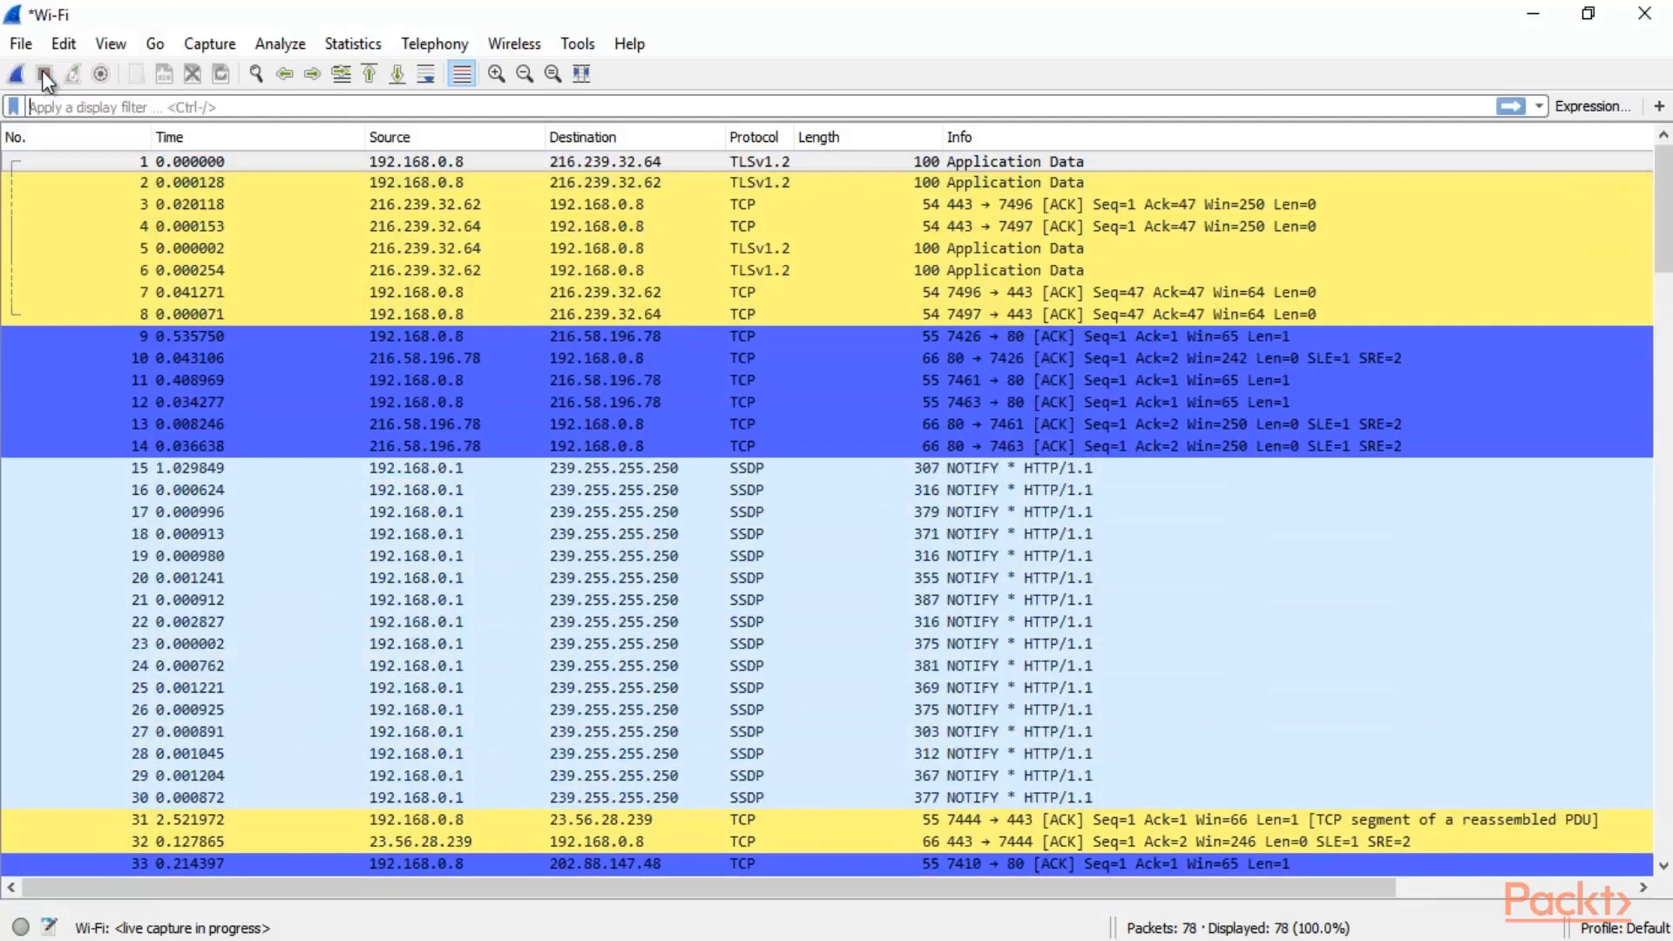
Apply the display filter ip.src==192.168.0.8 to show only captured packets sent from that address.
drag(1664, 252, 1664, 302)
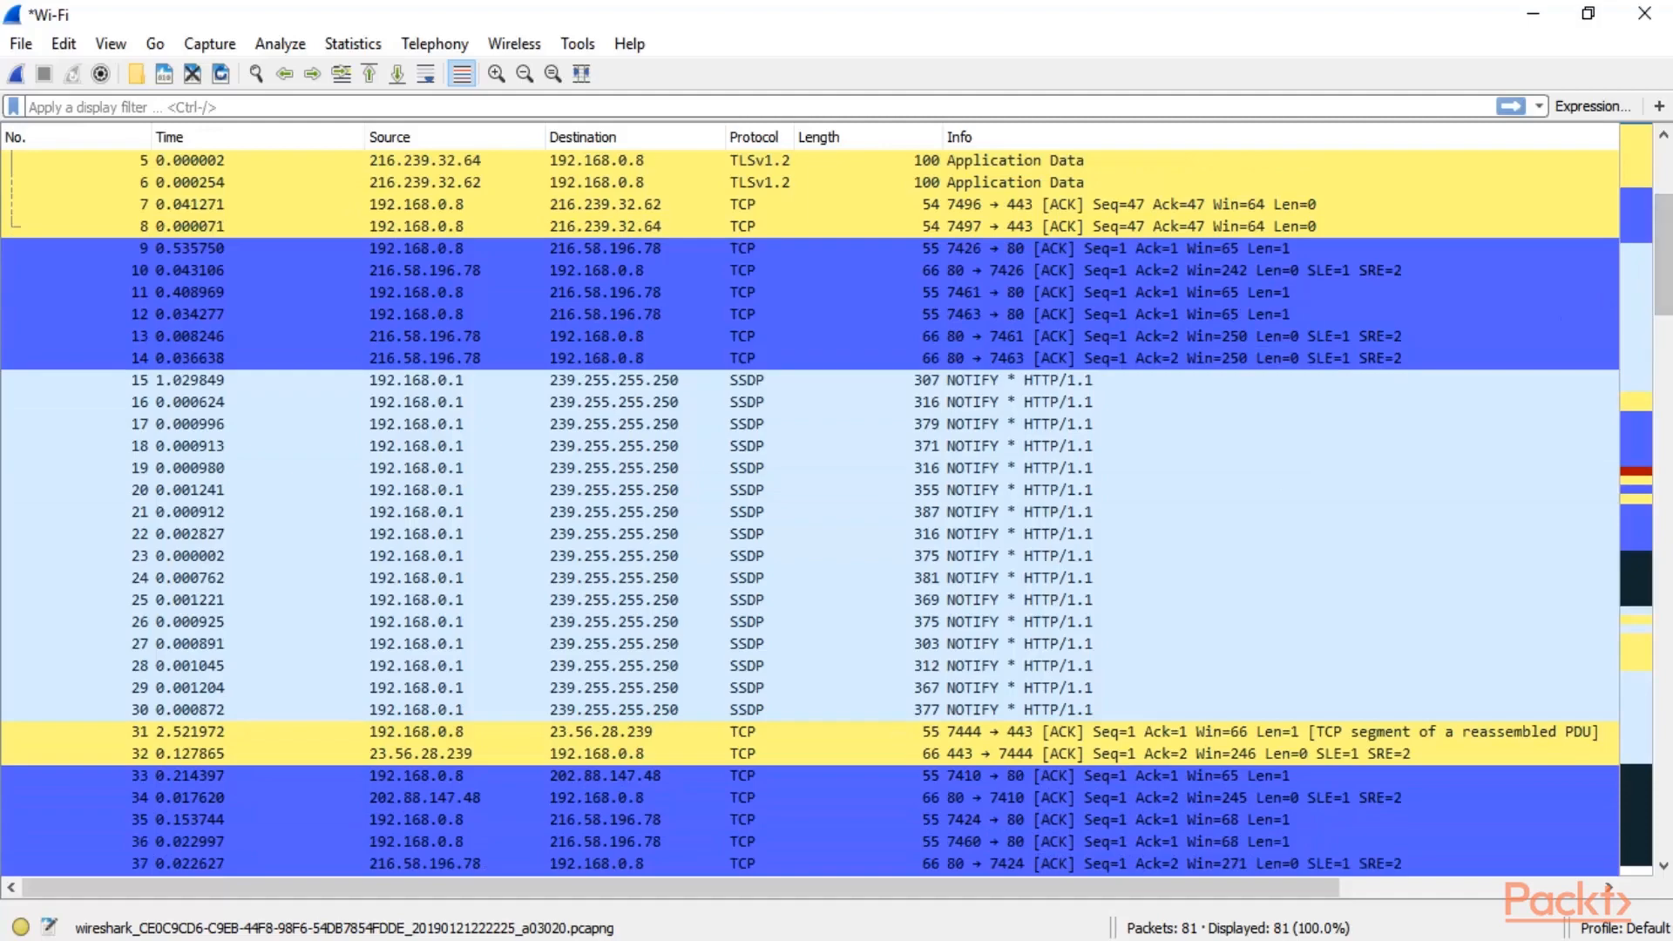
scroll(528, 402, up, 2)
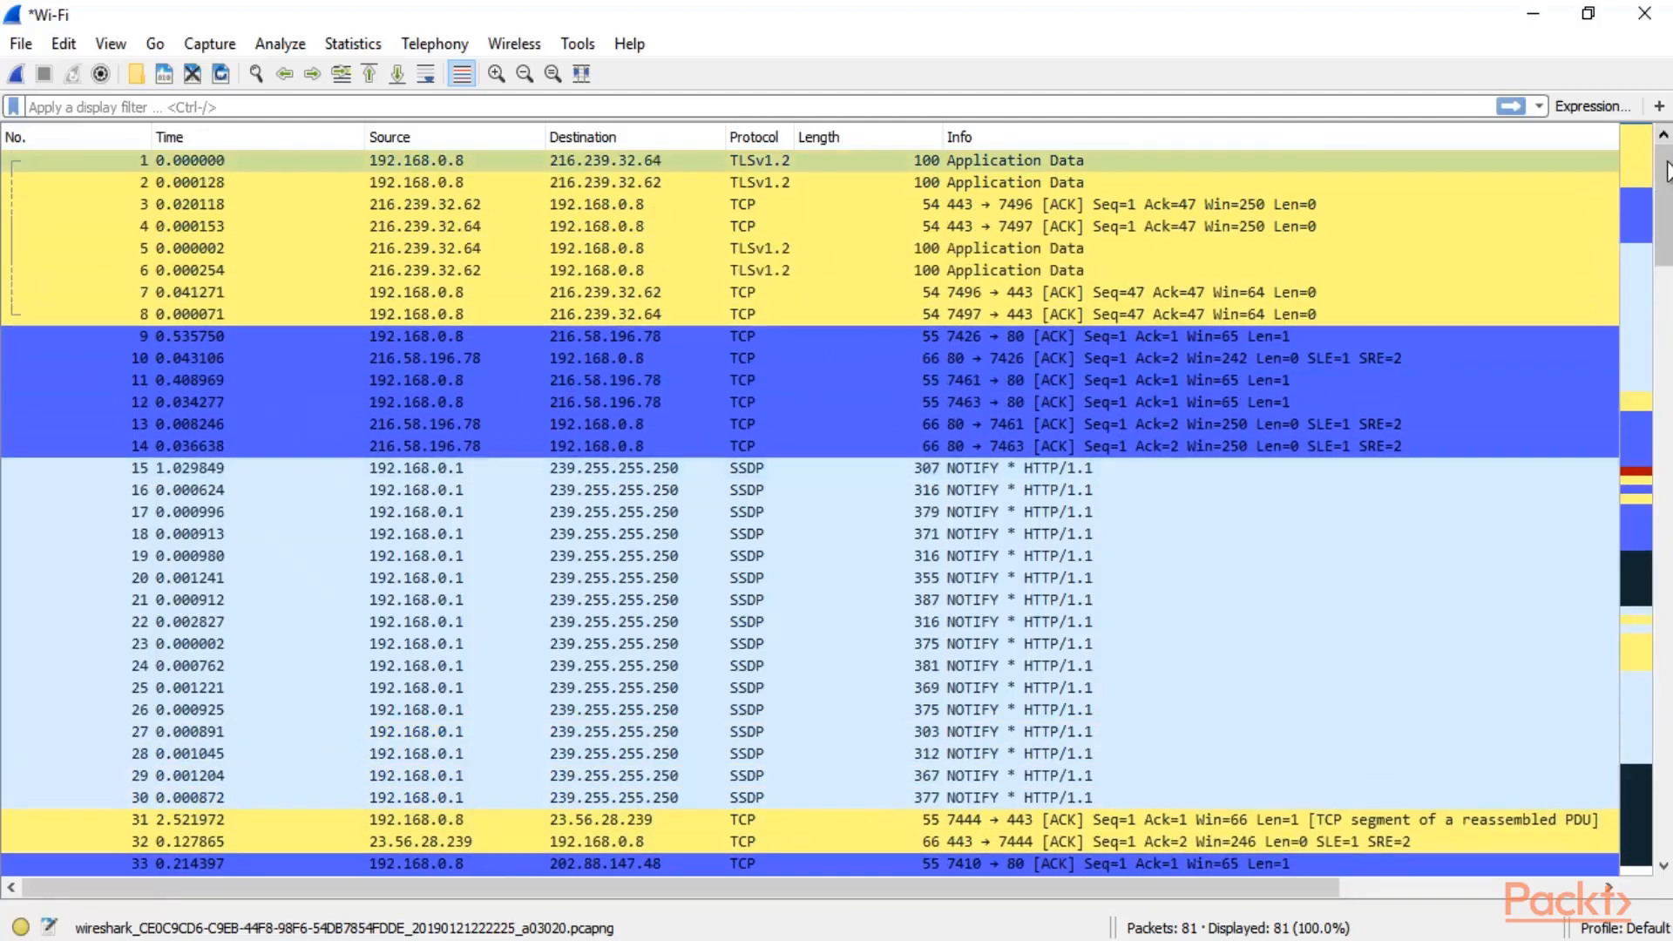
scroll(1075, 448, down, 11)
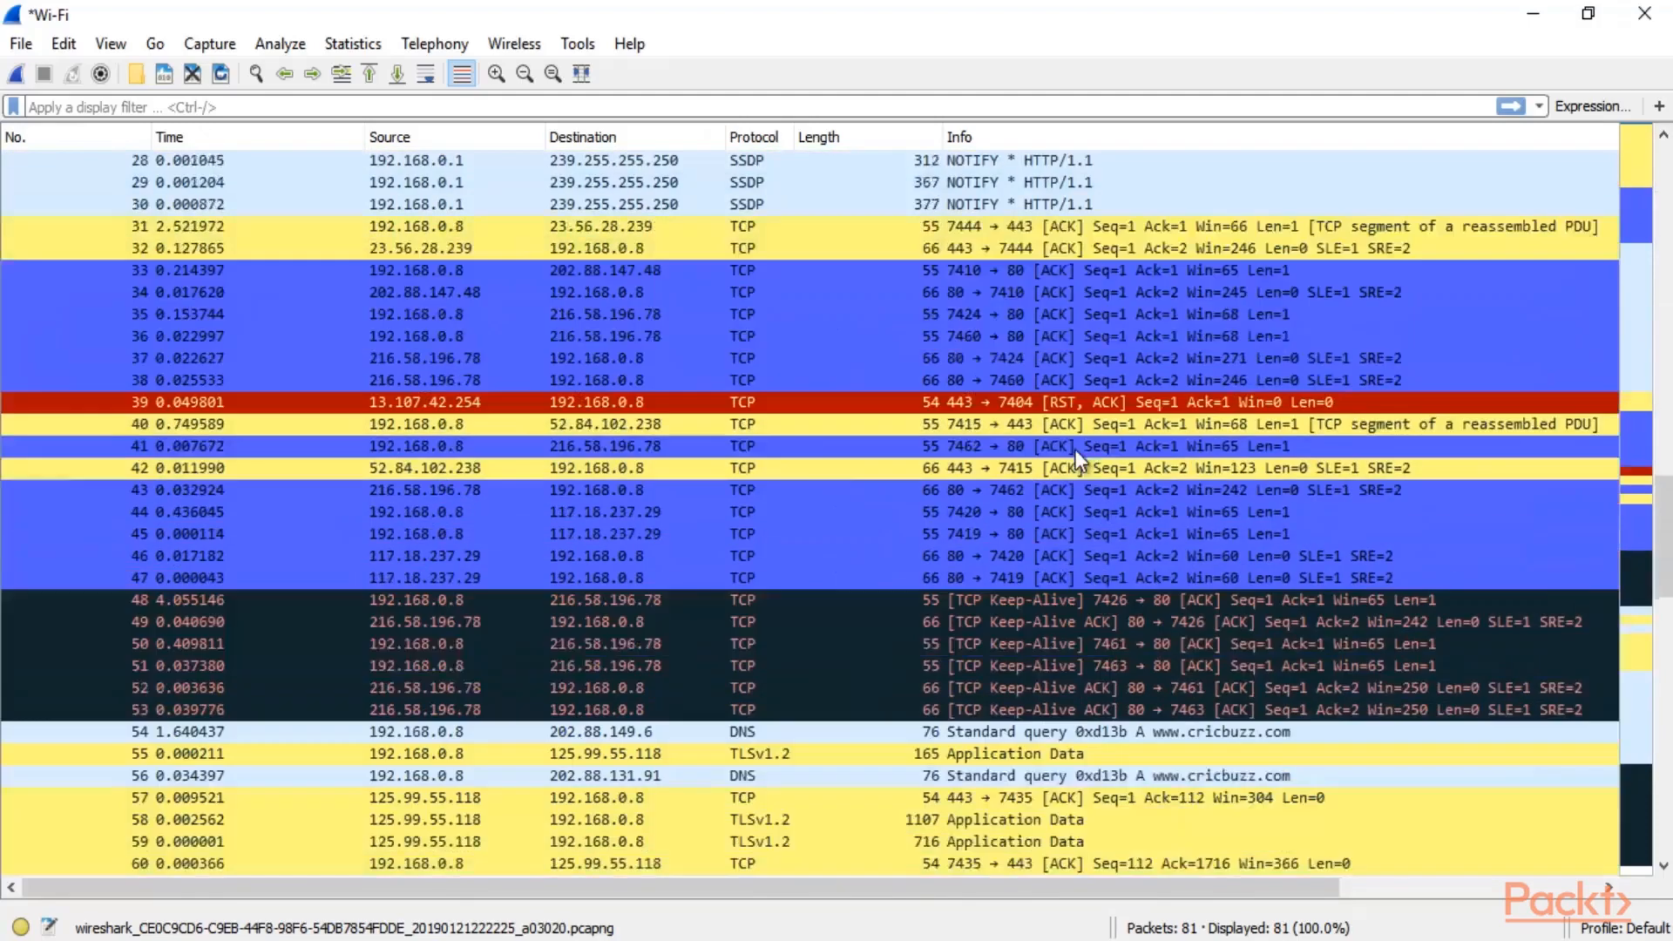
scroll(1074, 448, up, 11)
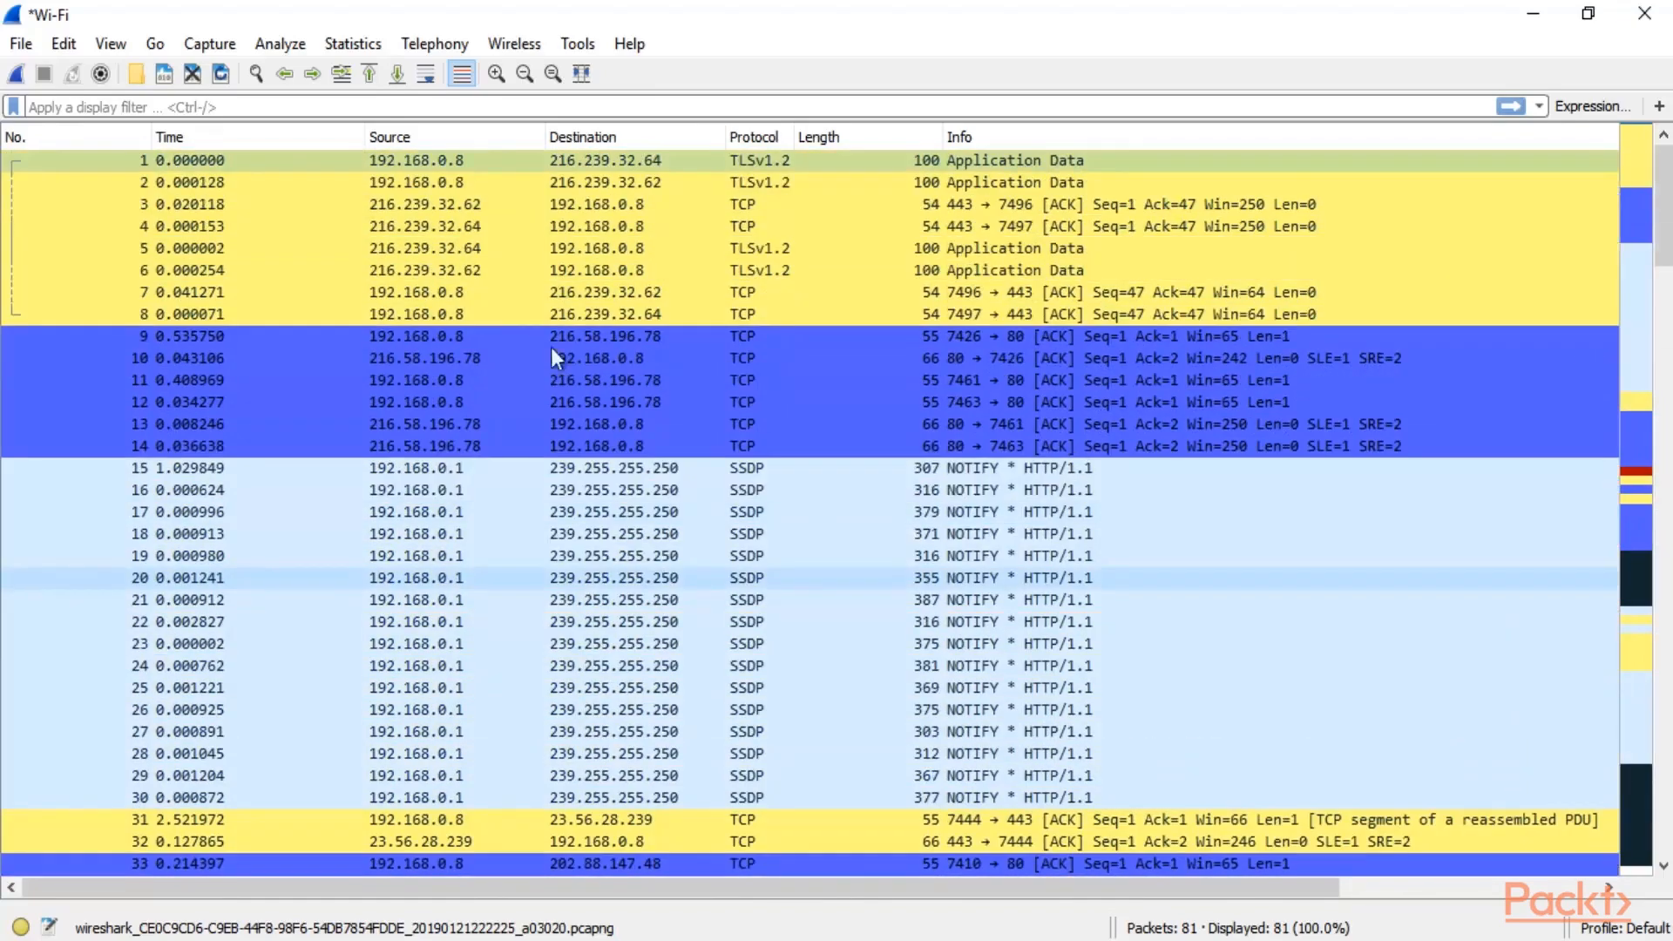
click(107, 106)
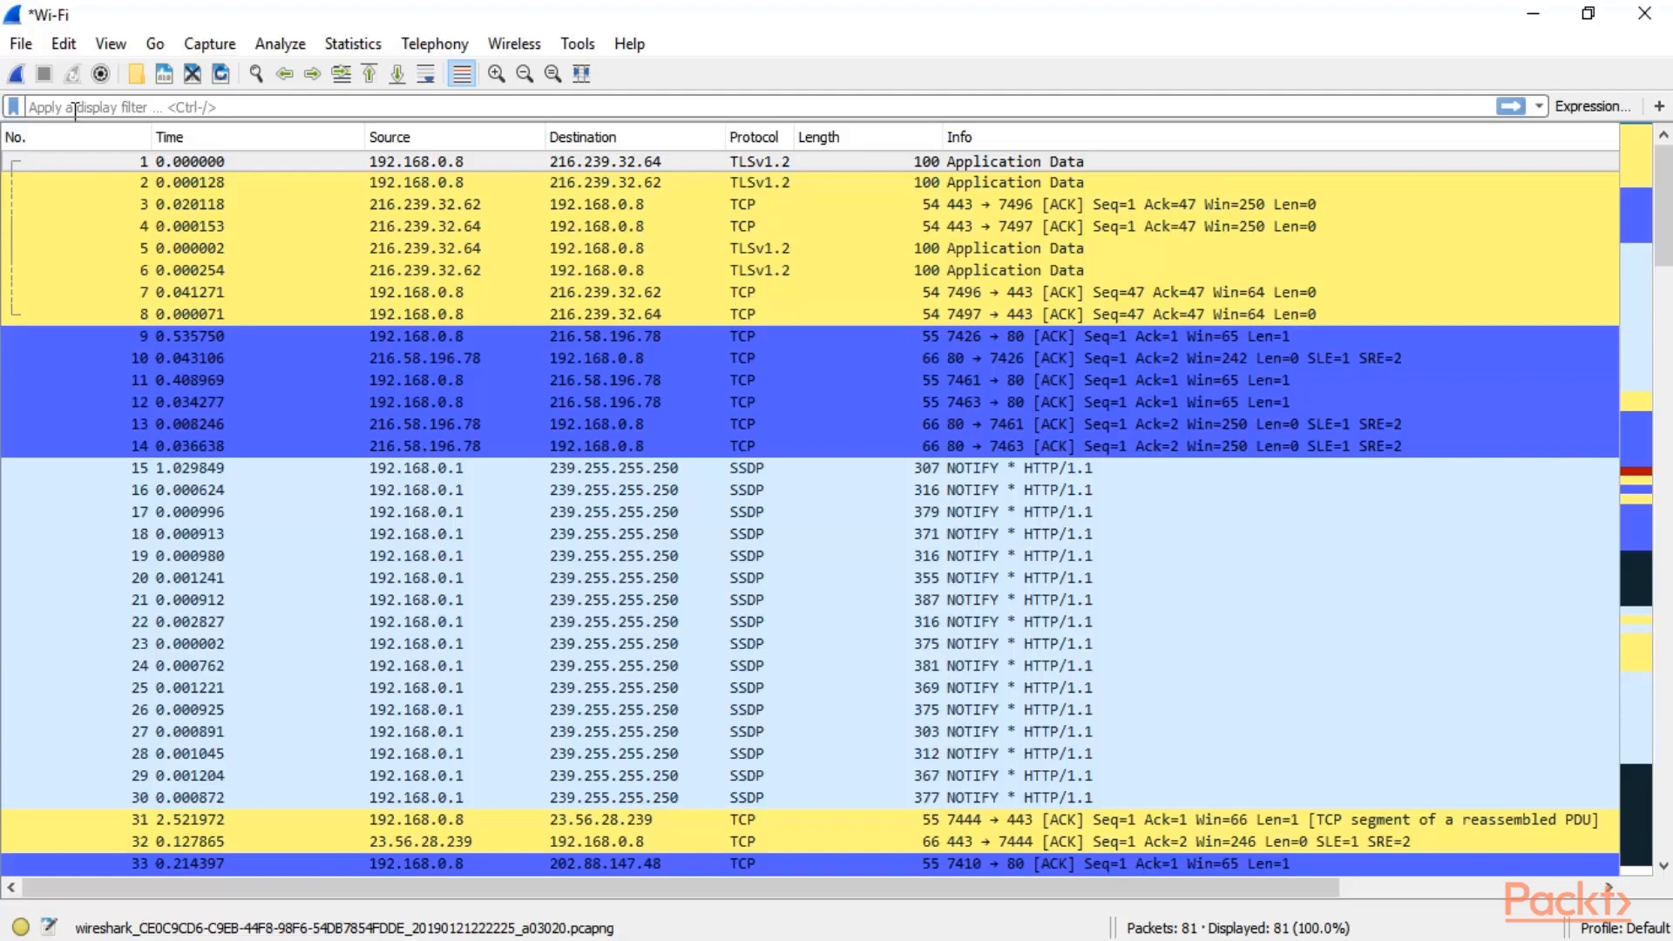
click(76, 110)
click(77, 109)
text(ip.)
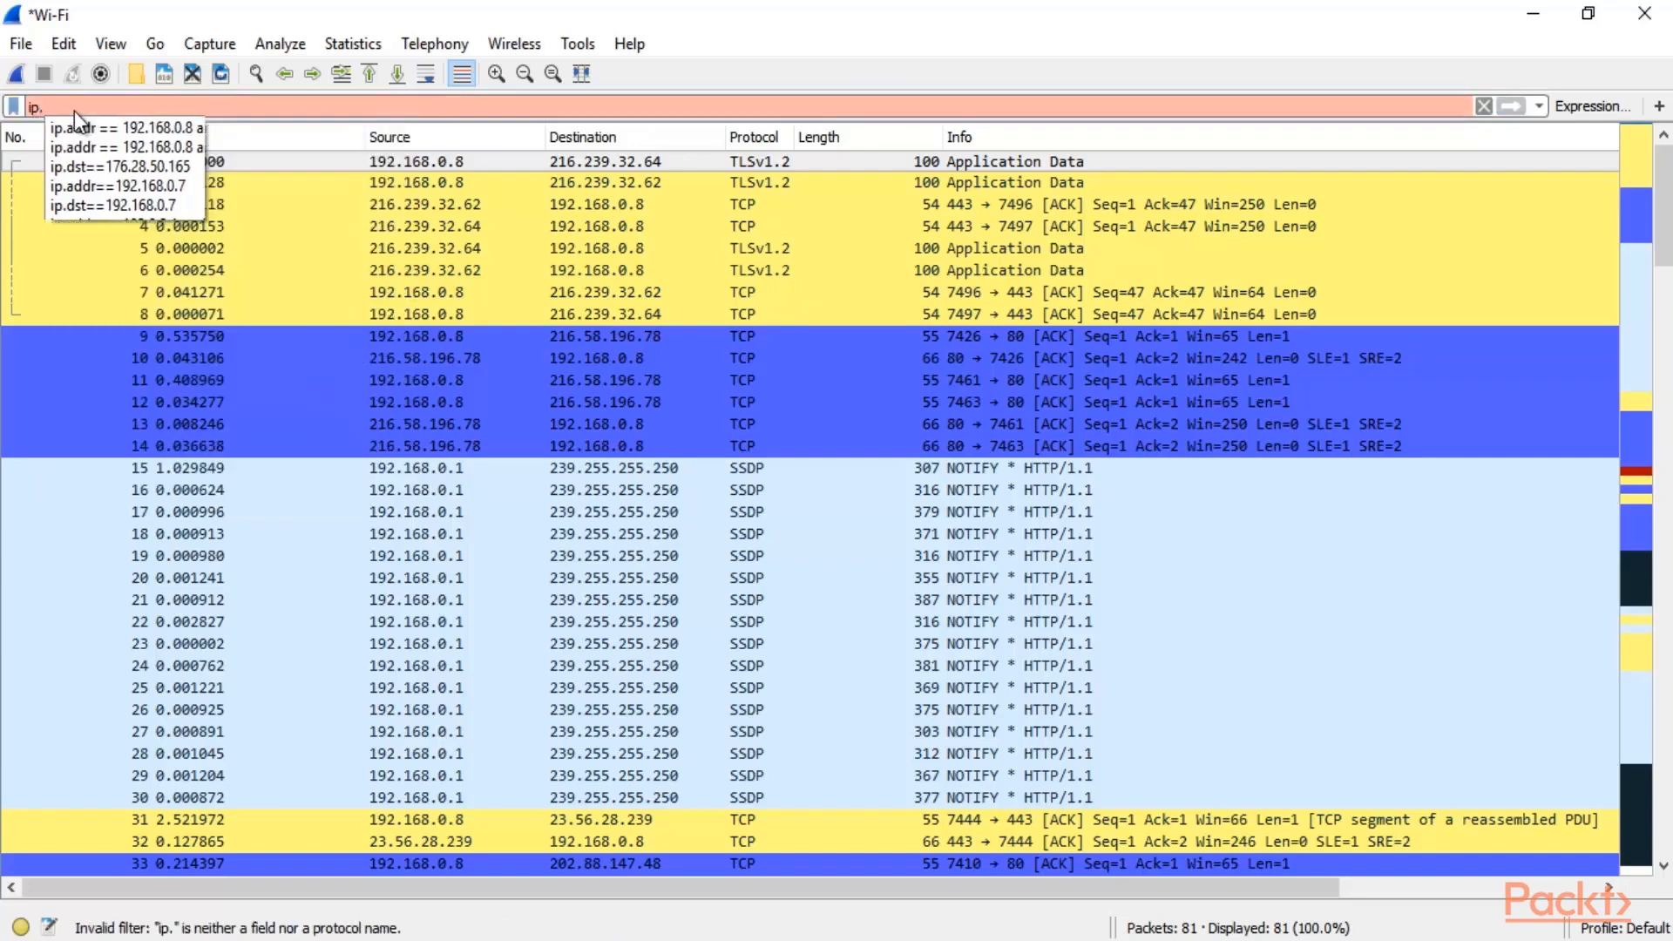
text(src==)
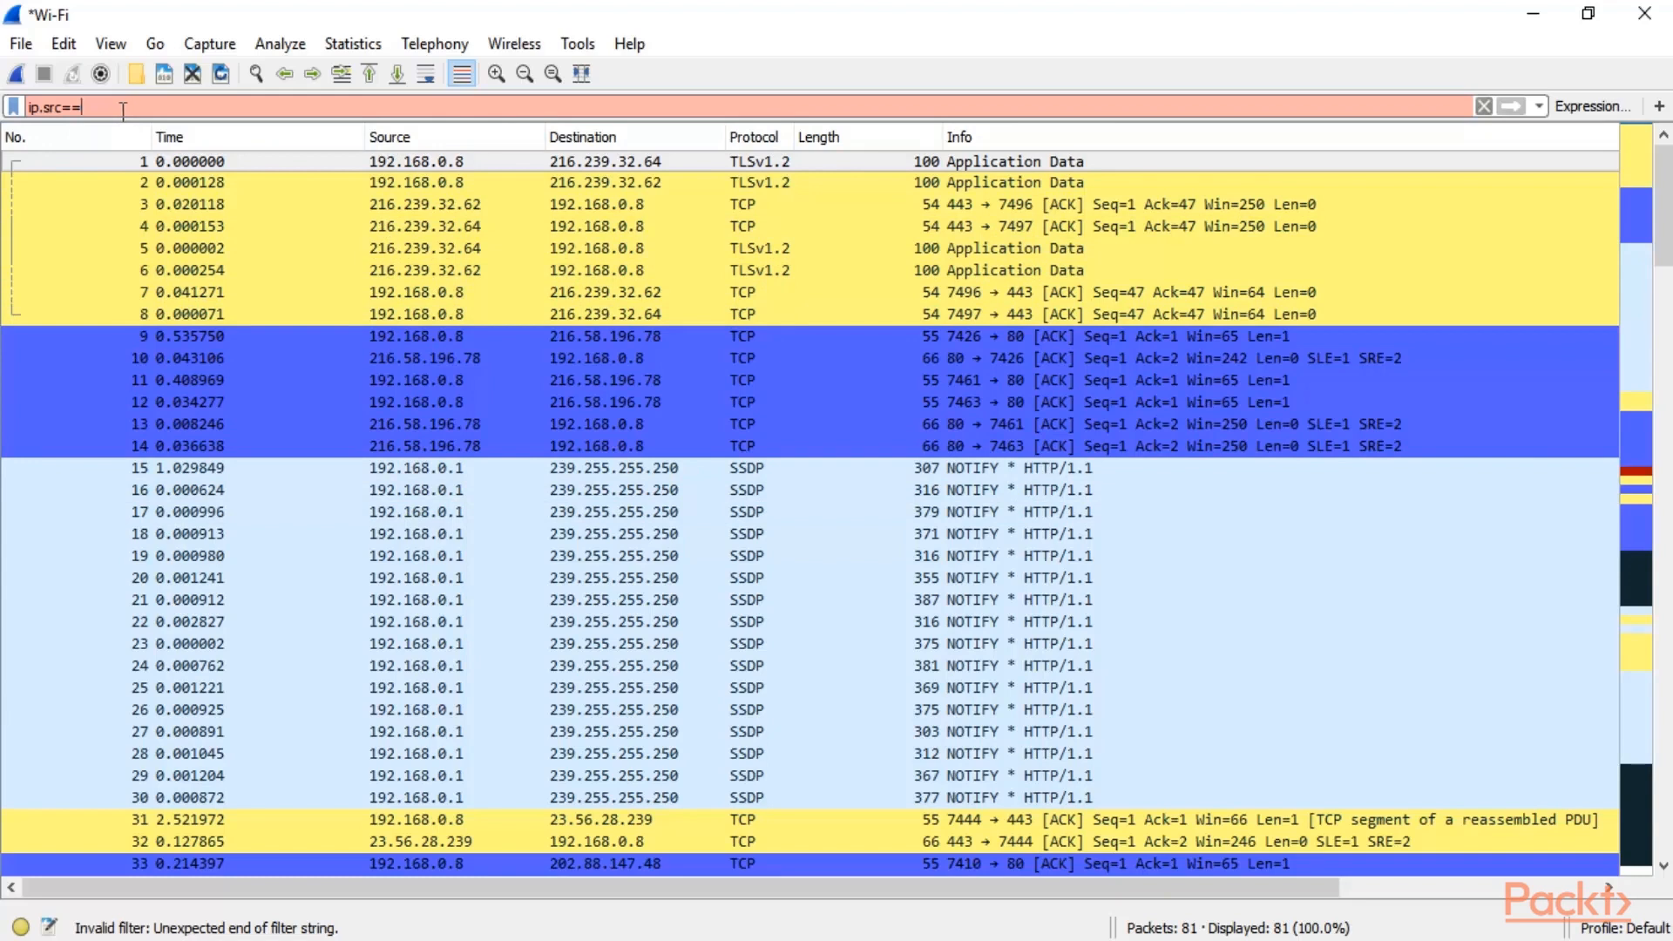
text(192.168.0.8)
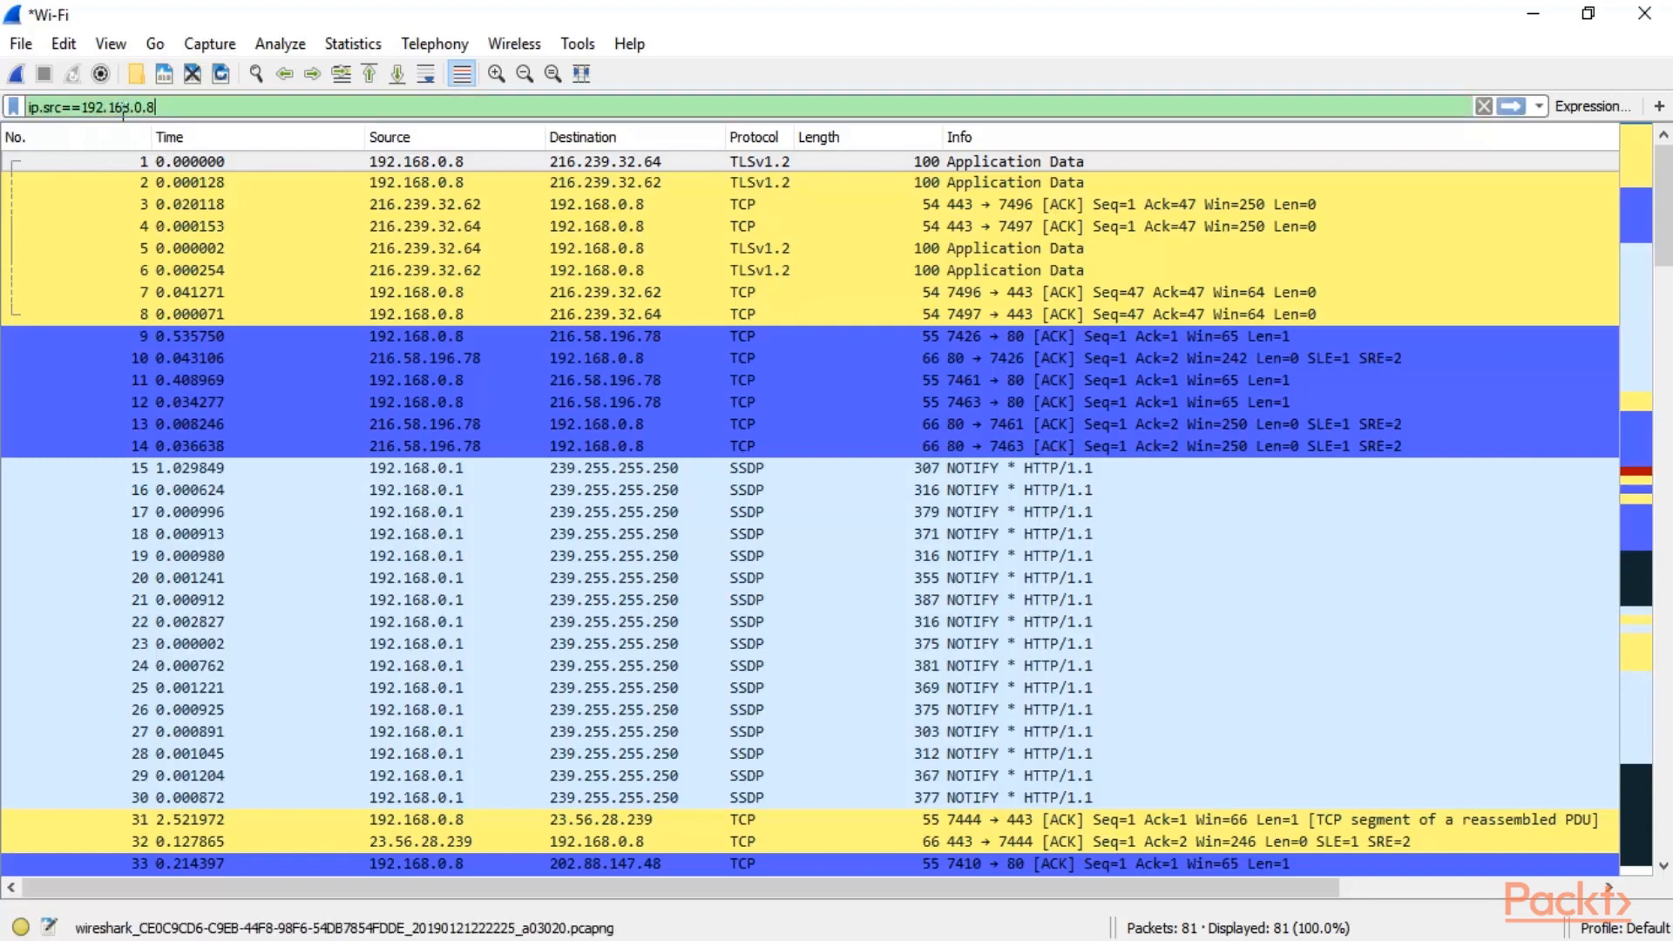
key(Return)
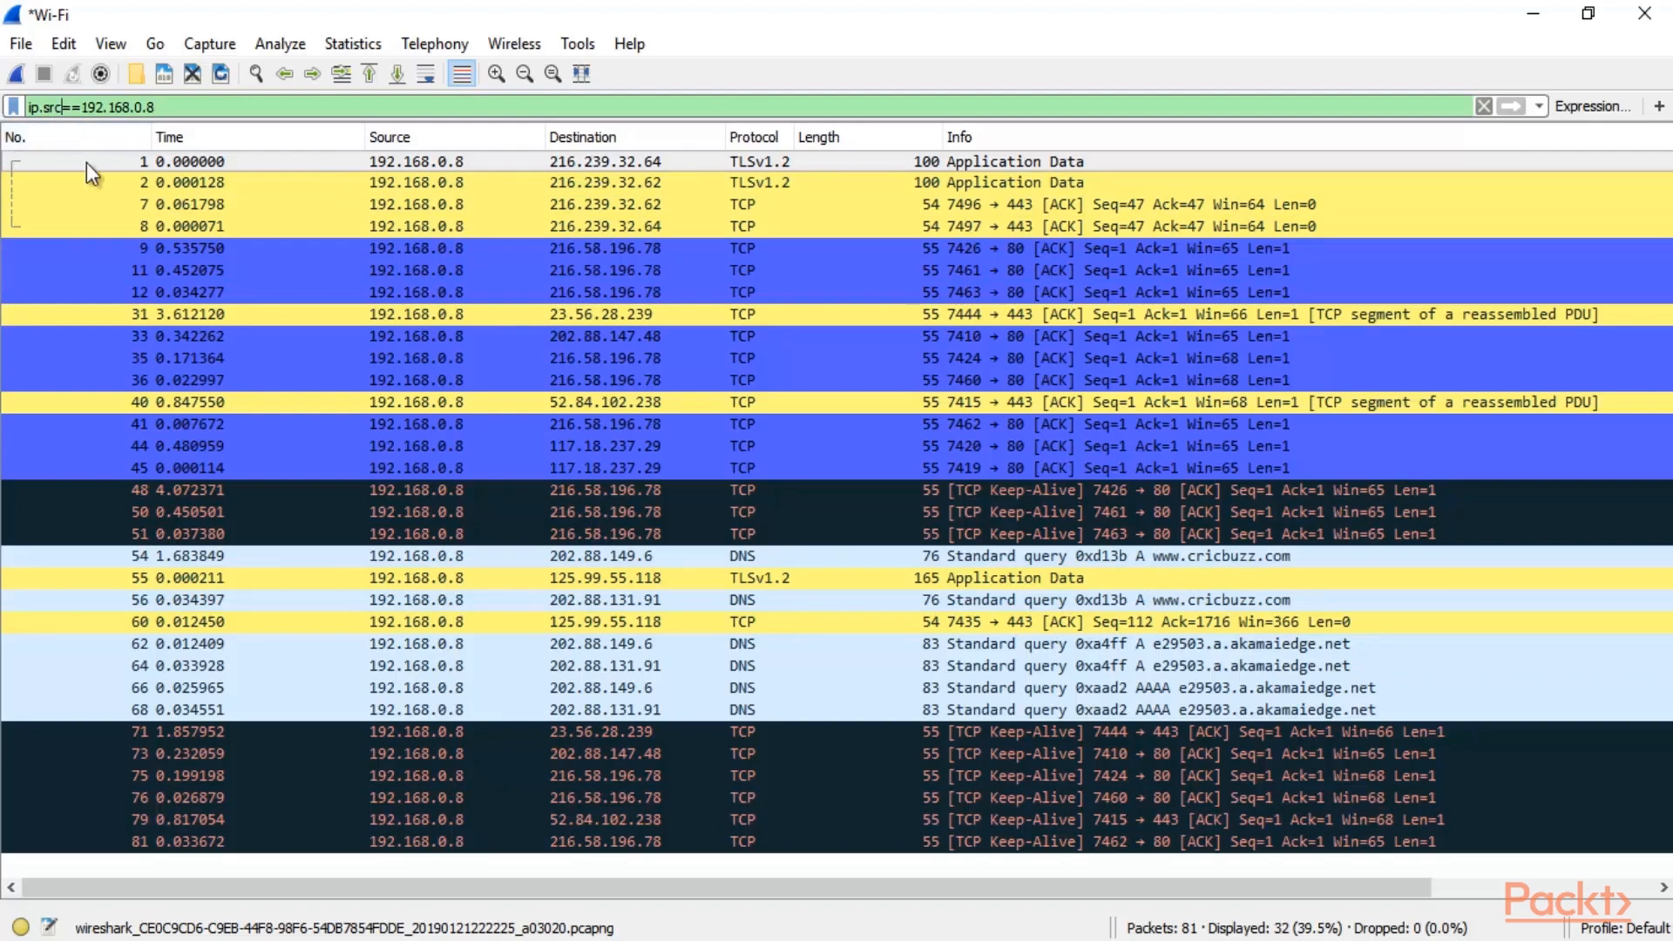
Change the filter field to ip.dst and apply ip.dst==192.168.0.8 to show packets destined for that address.
key(BackSpace)
key(BackSpace)
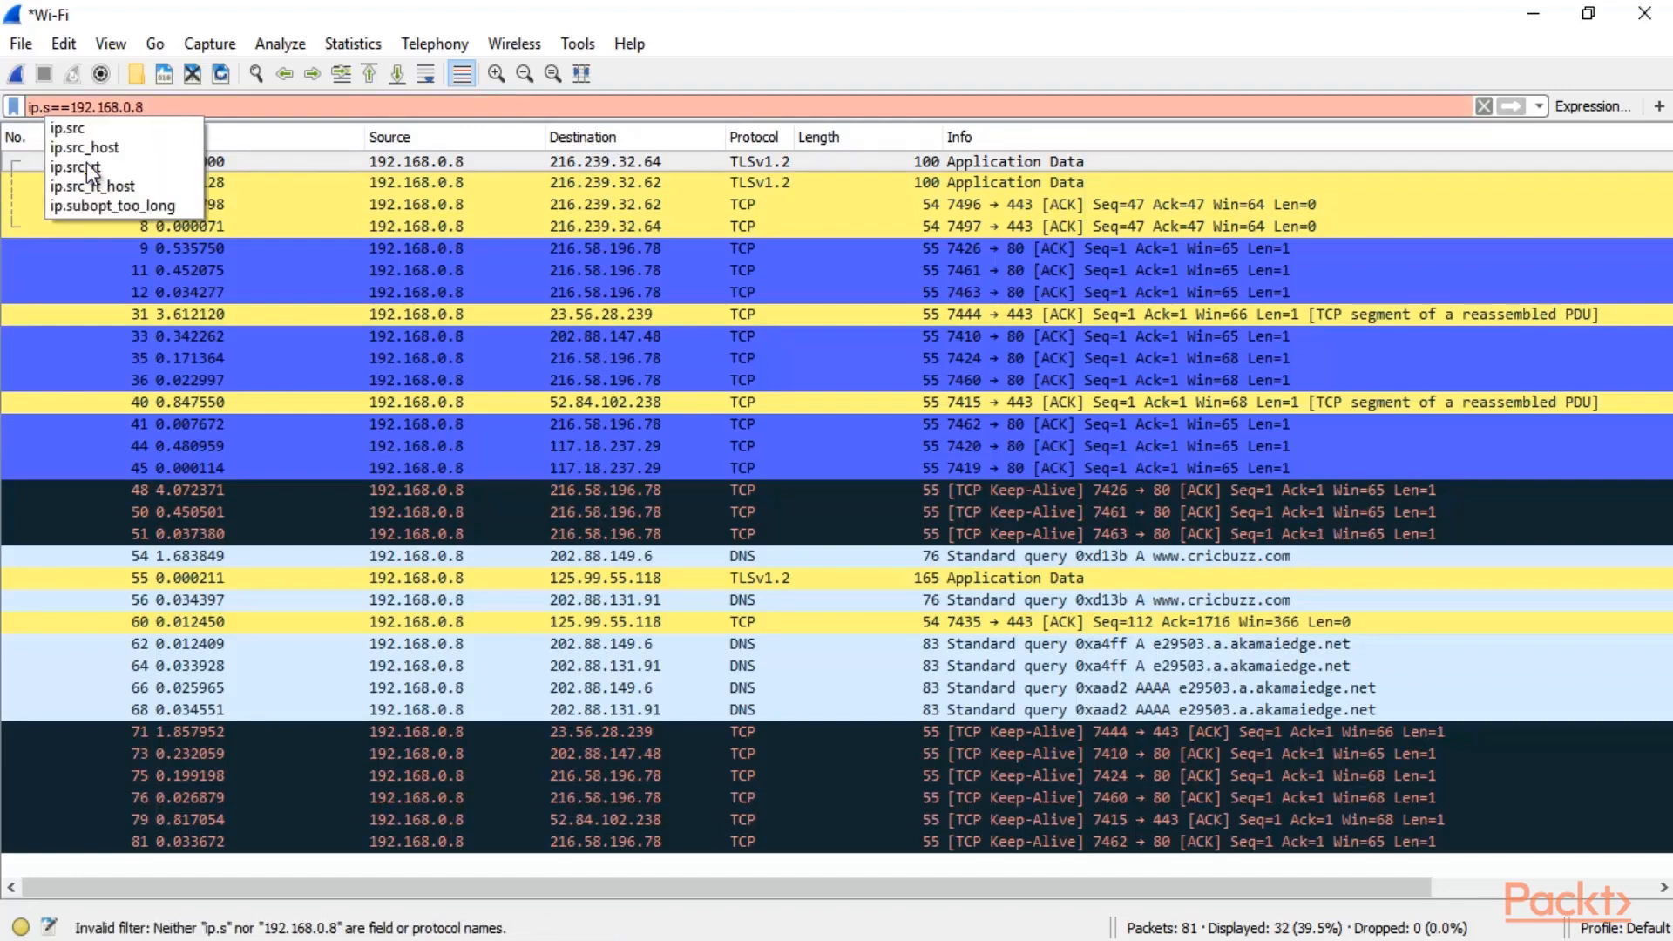
key(BackSpace)
text(dst)
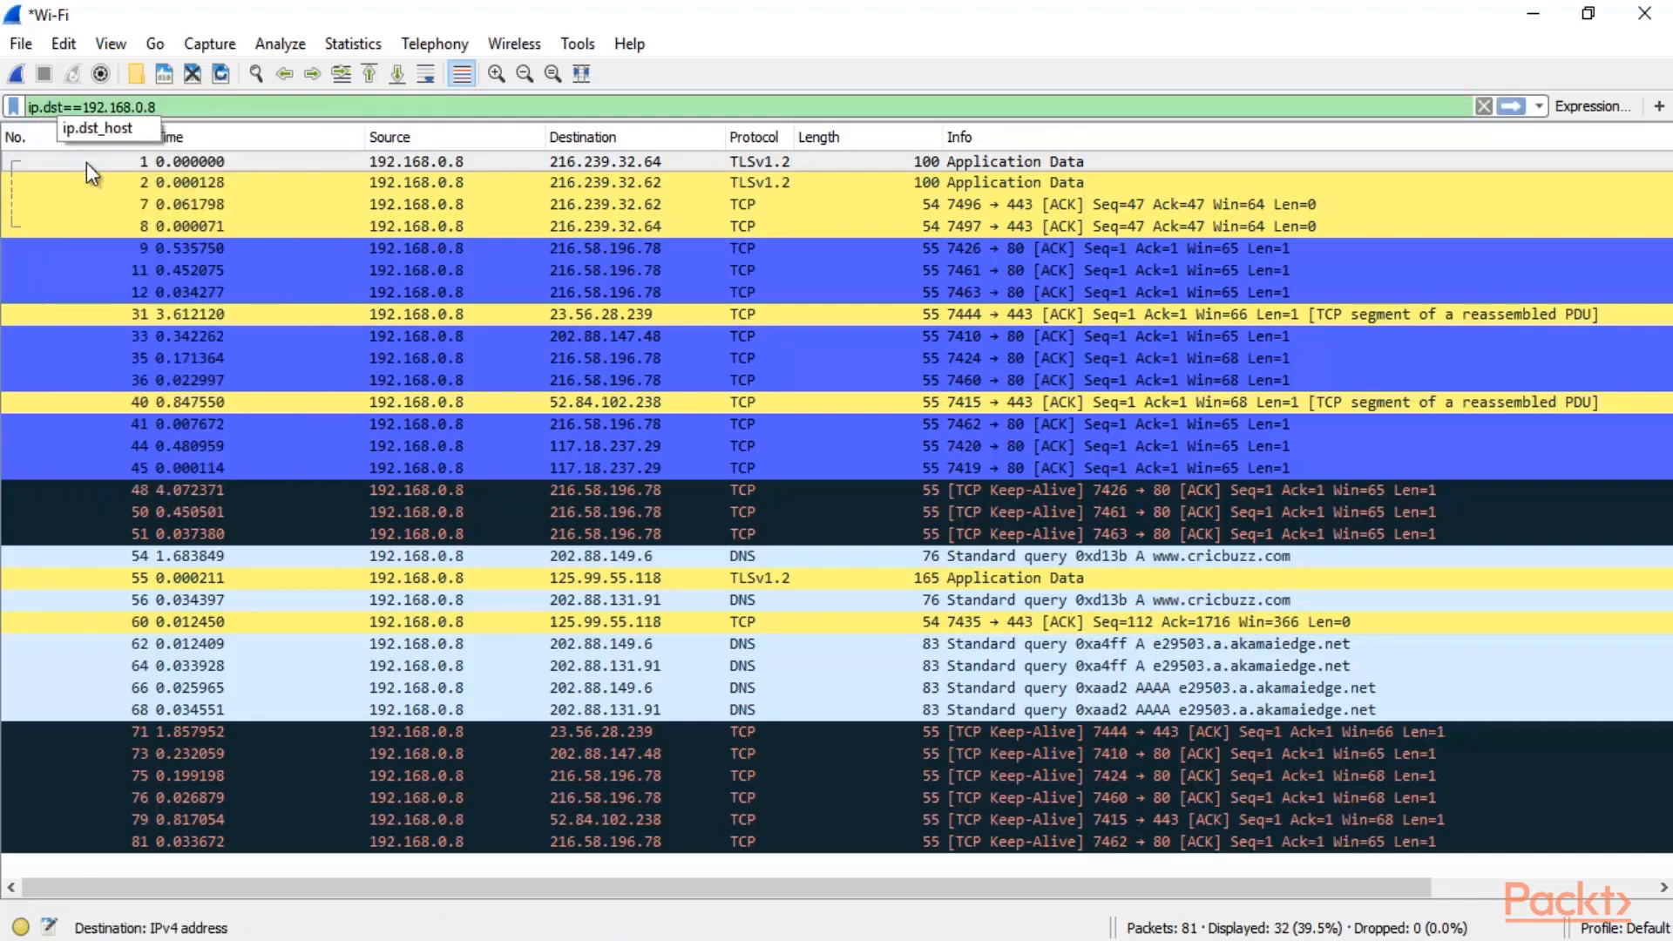
click(295, 106)
key(Return)
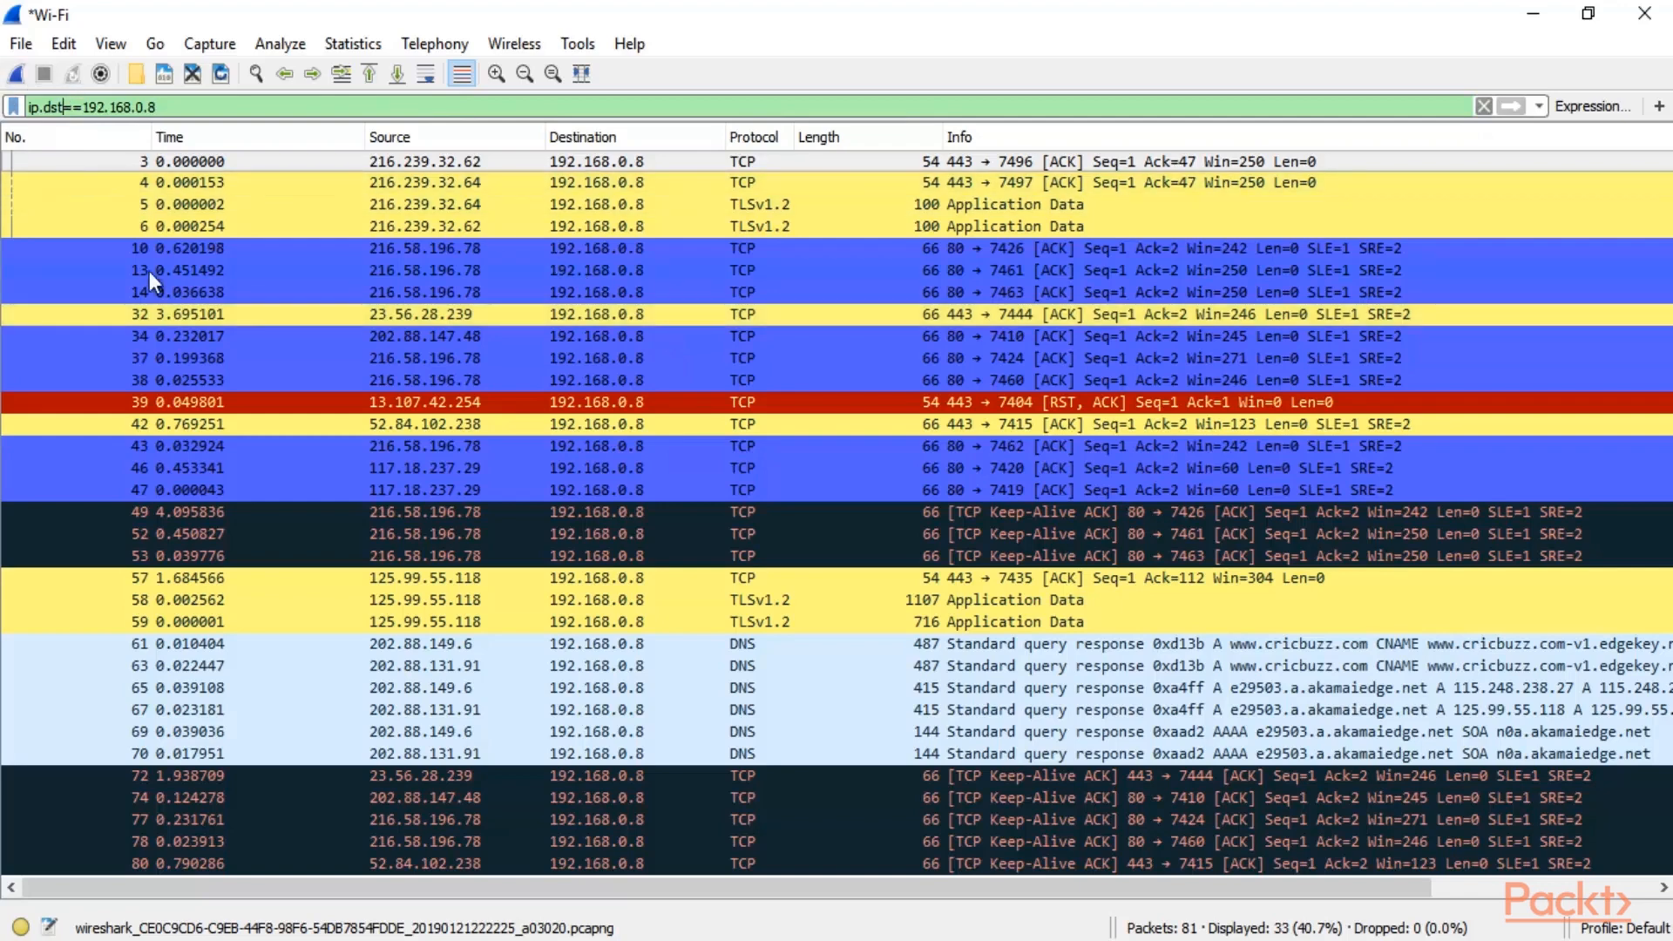
Apply ip.addr==192.168.0.8 to show packets with that source or destination, and select packets 1 and 4 for comparison.
key(BackSpace)
key(BackSpace)
key(BackSpace)
text(addr)
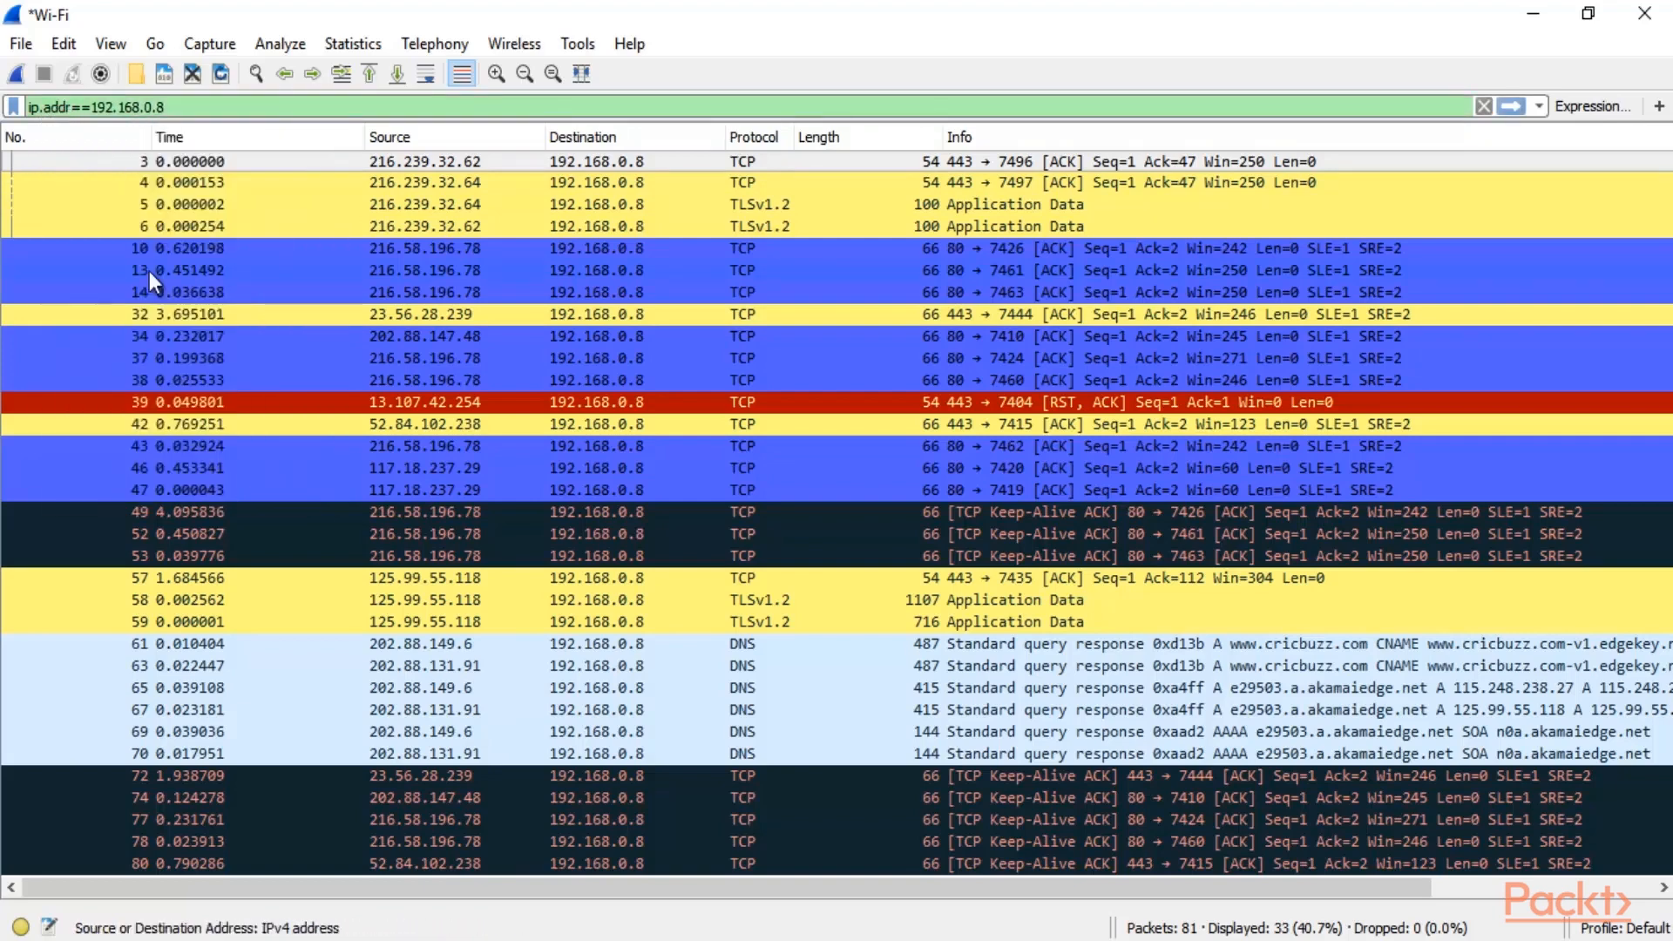
key(Return)
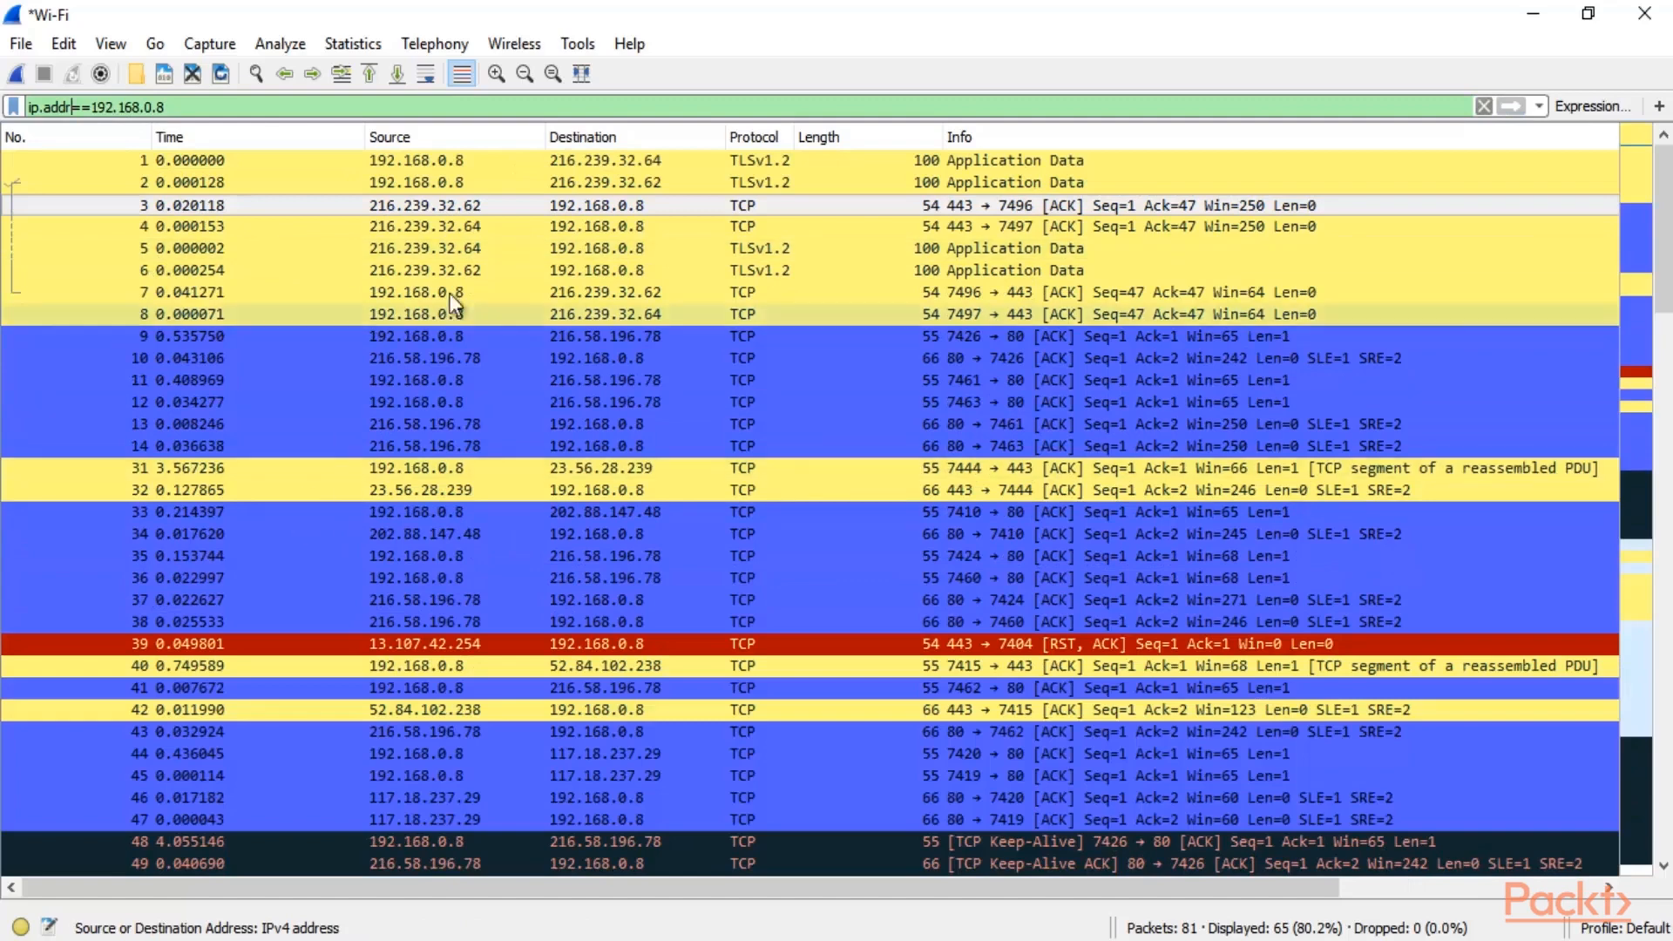
click(405, 161)
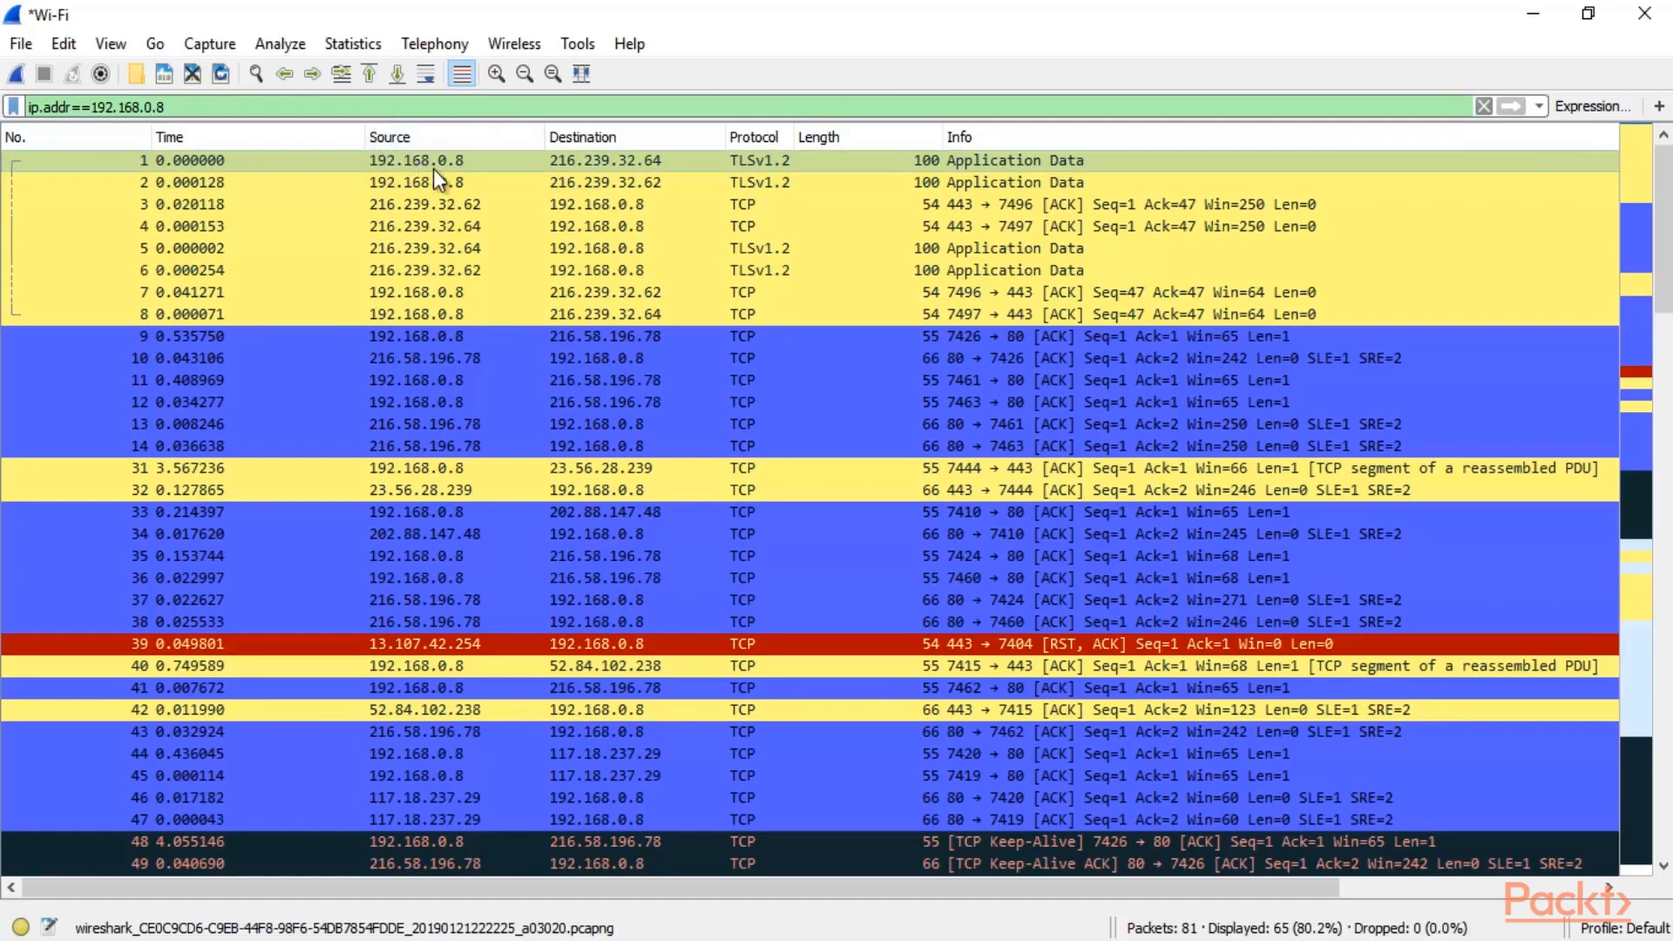
click(615, 227)
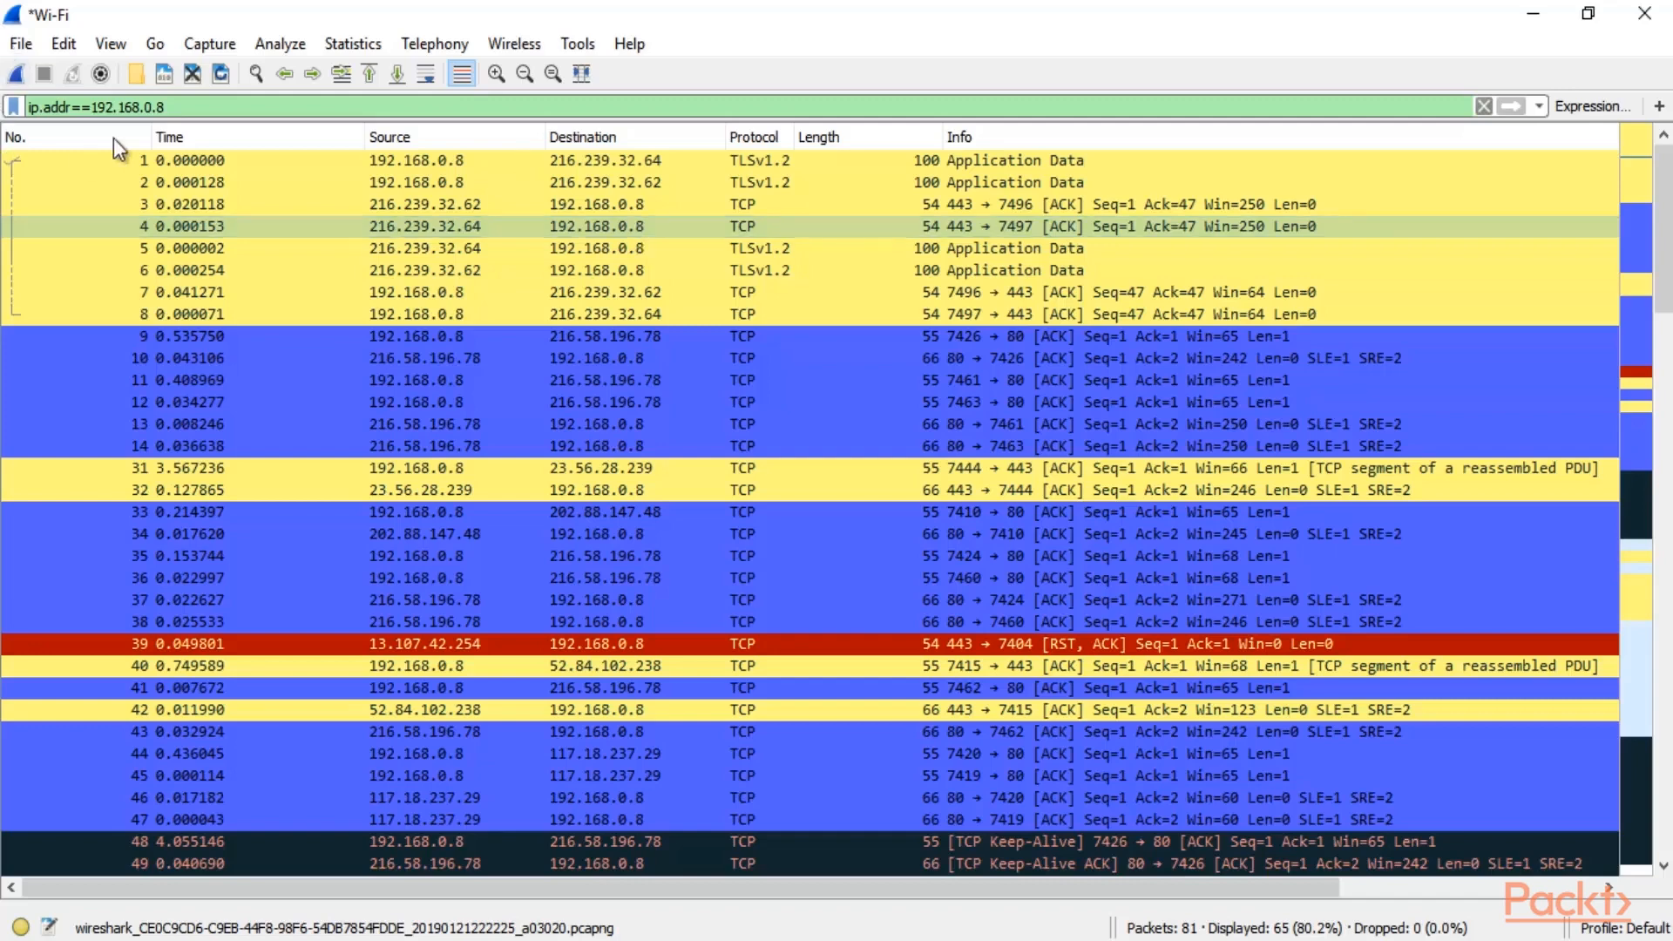
Replace the address filter with the protocol filter tcp and apply it.
drag(165, 108, 16, 106)
key(BackSpace)
text(po)
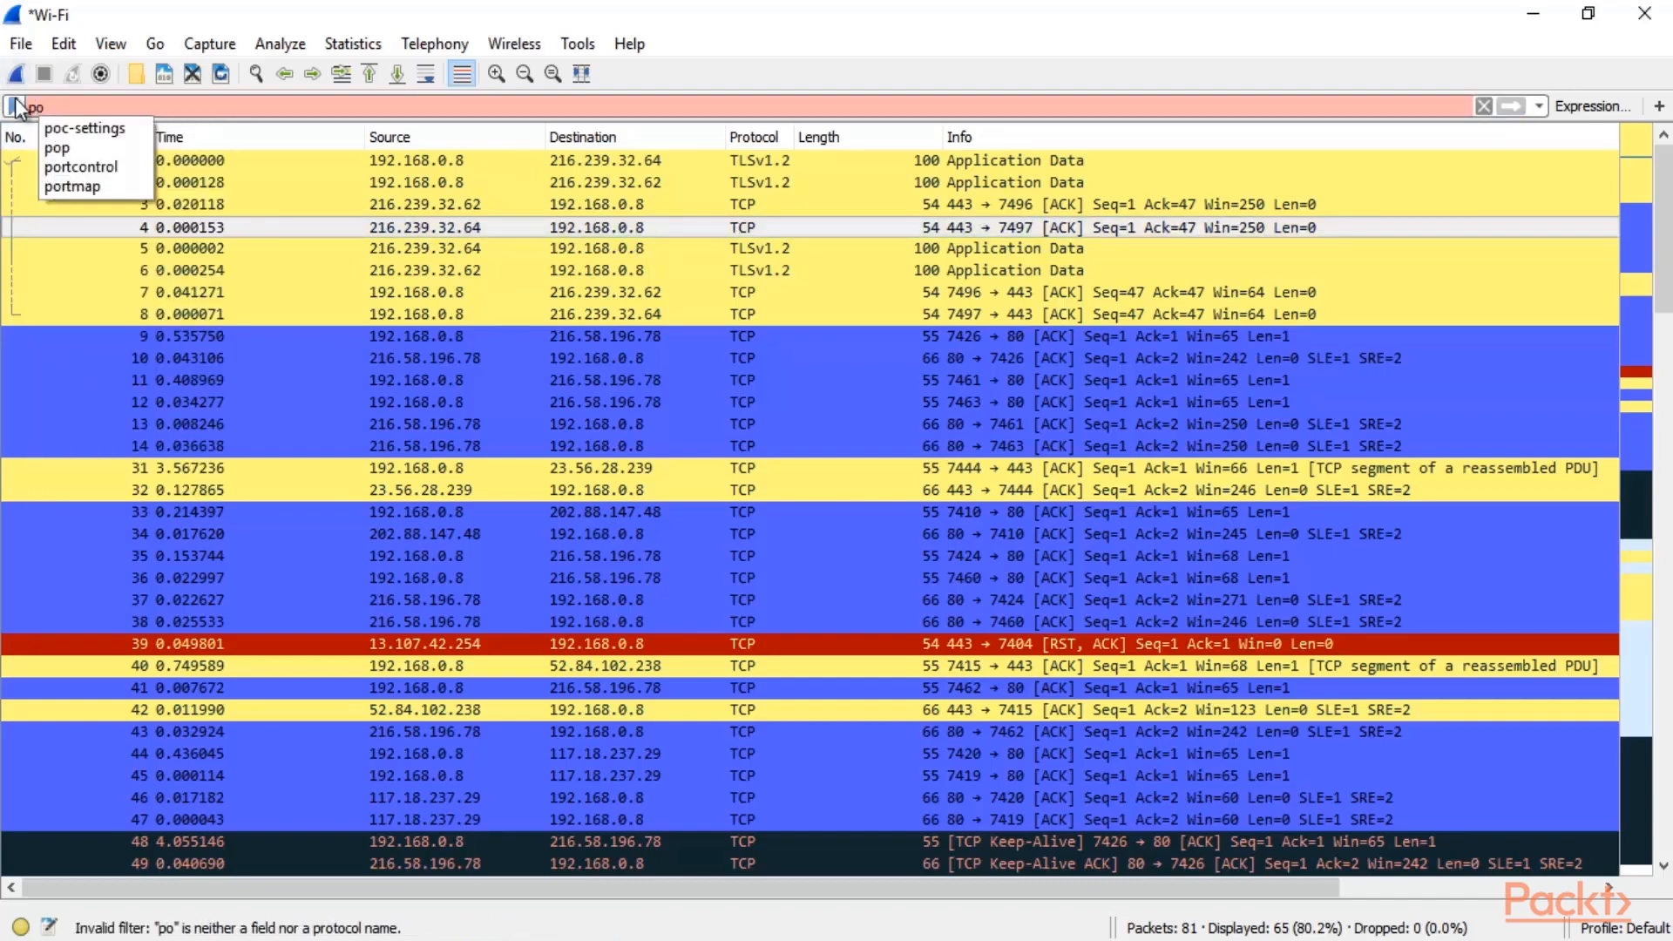
key(BackSpace)
key(BackSpace)
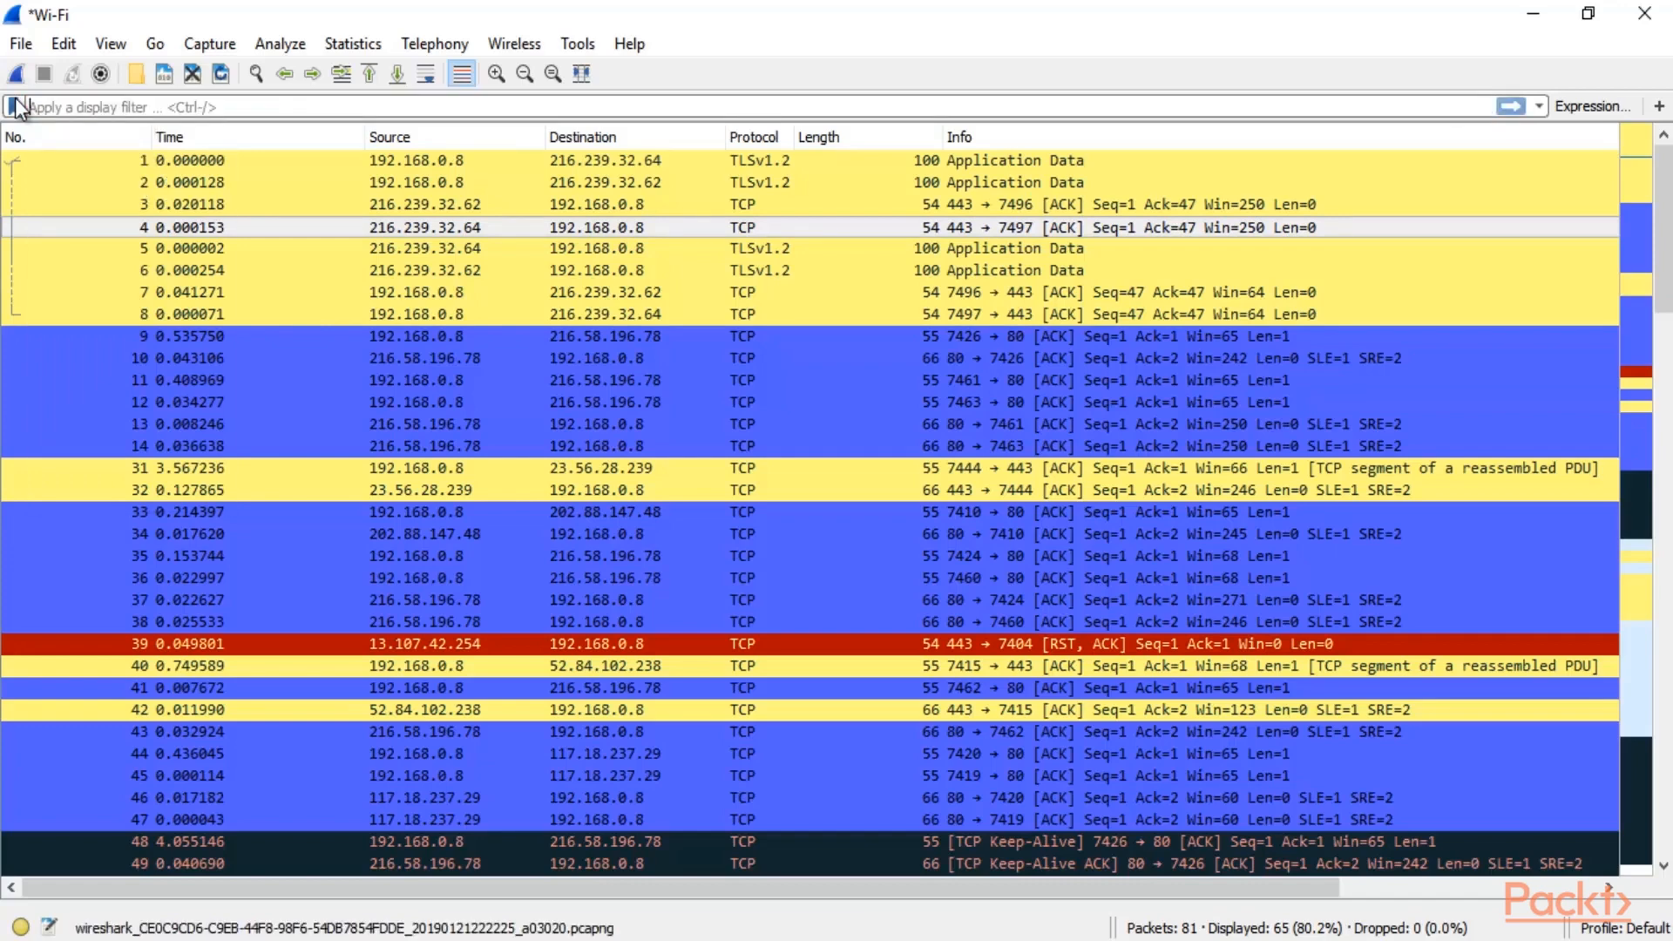
text(tcp)
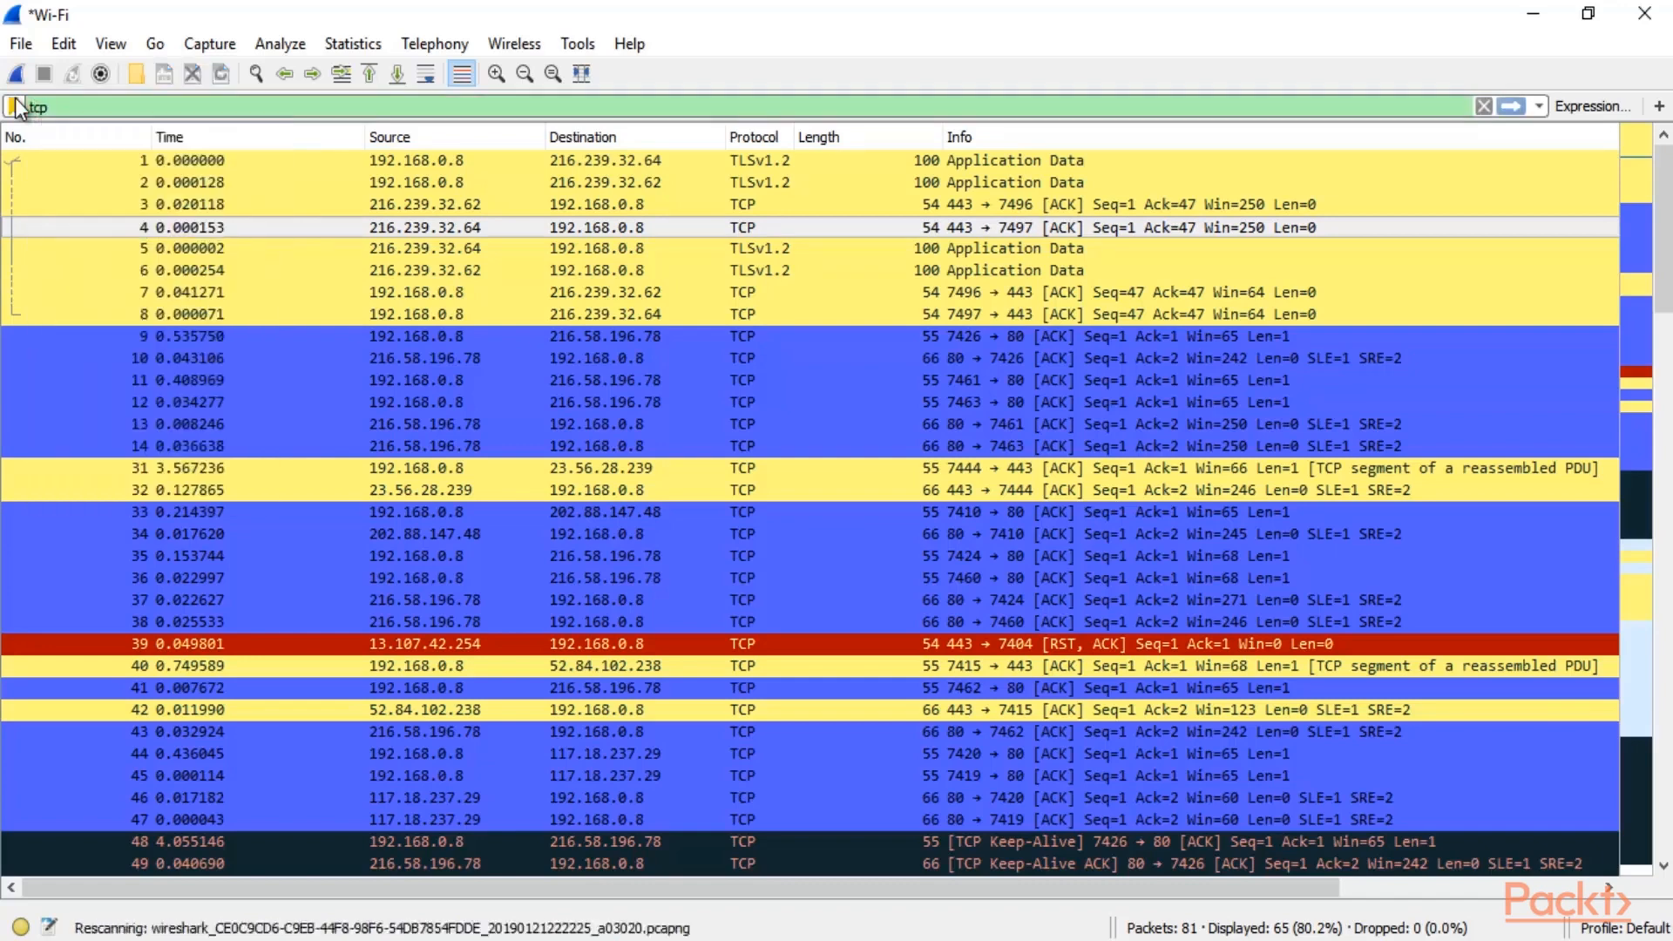
key(Return)
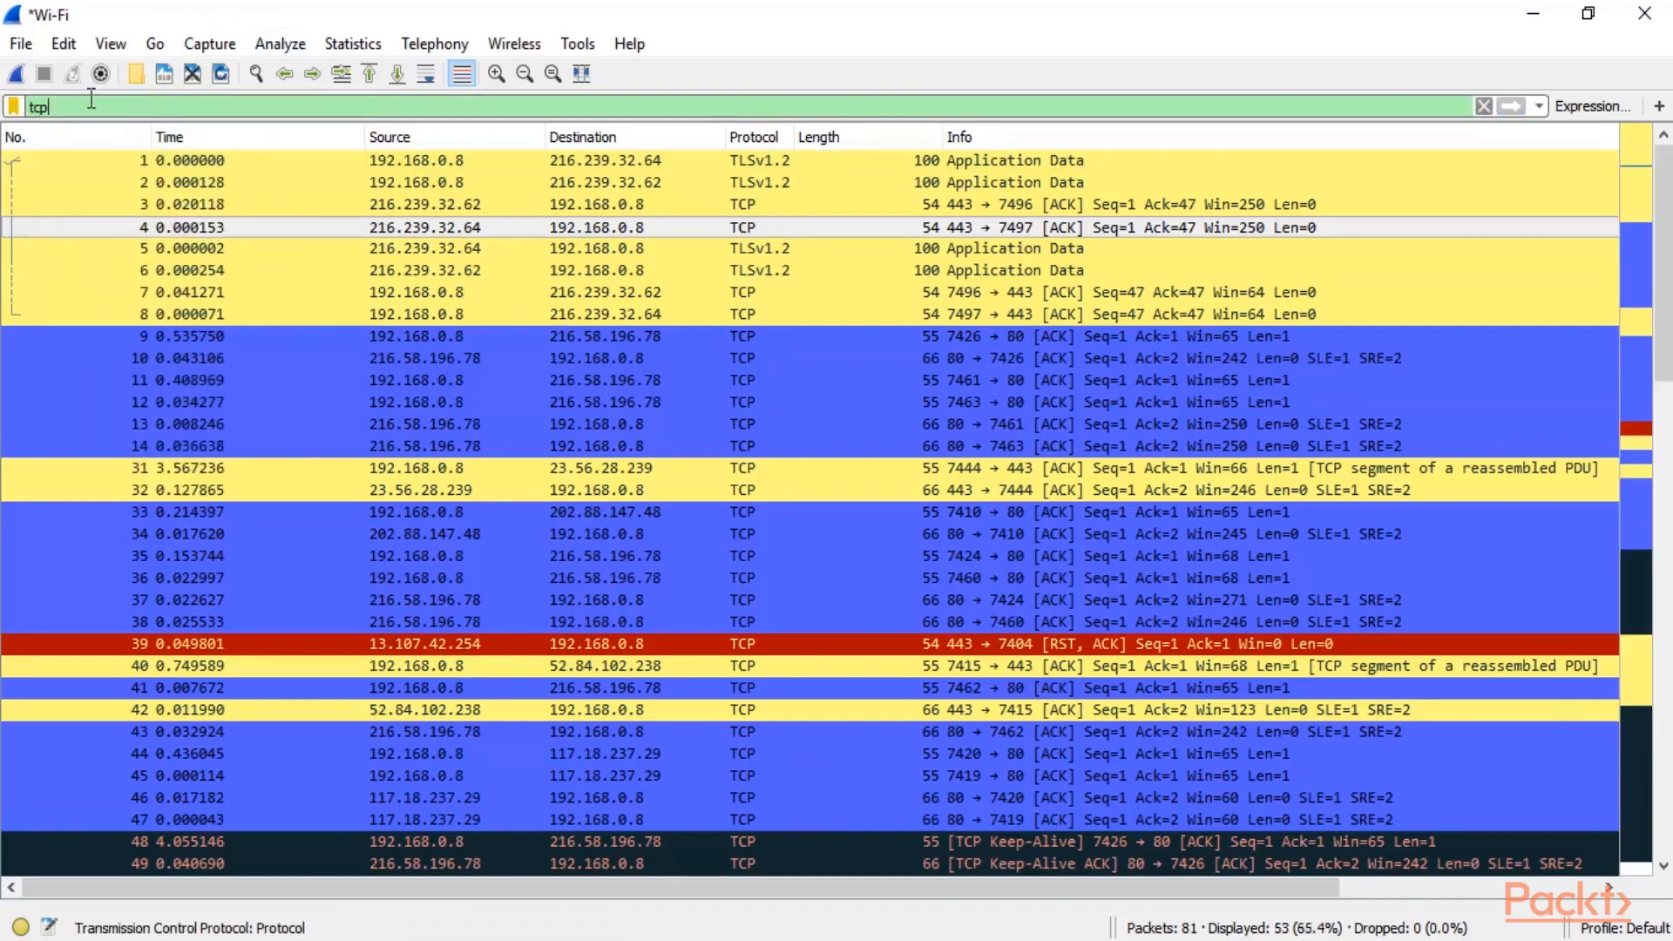
Replace the display filter with http and apply it to the captured packets.
double_click(38, 106)
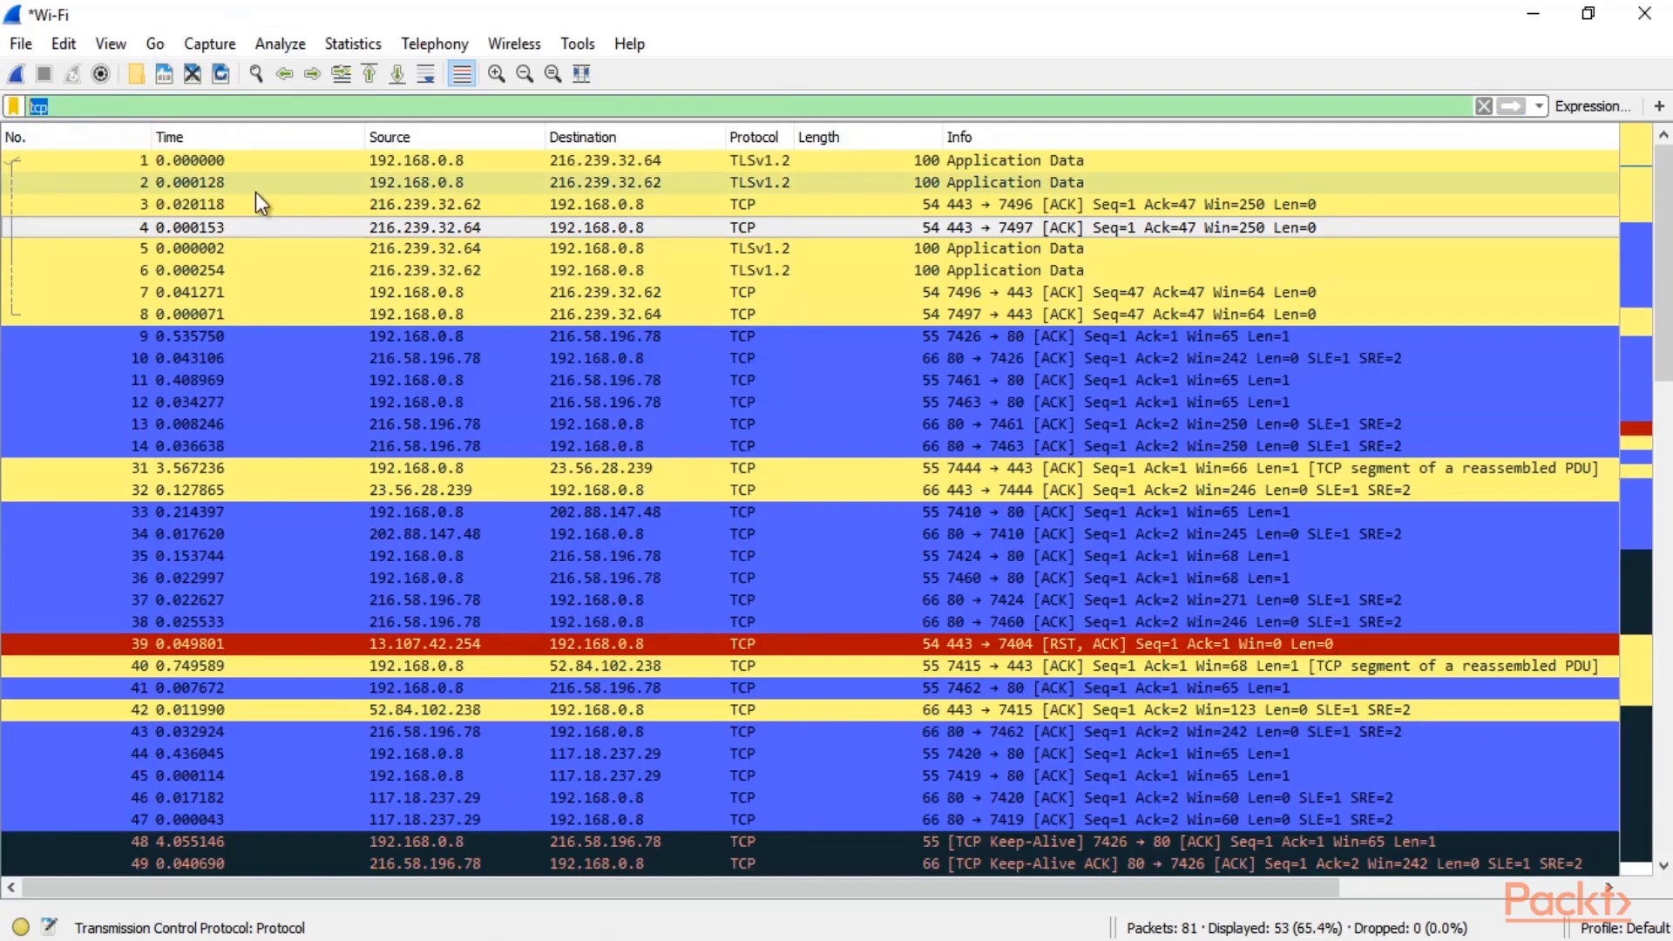
text(http)
key(Return)
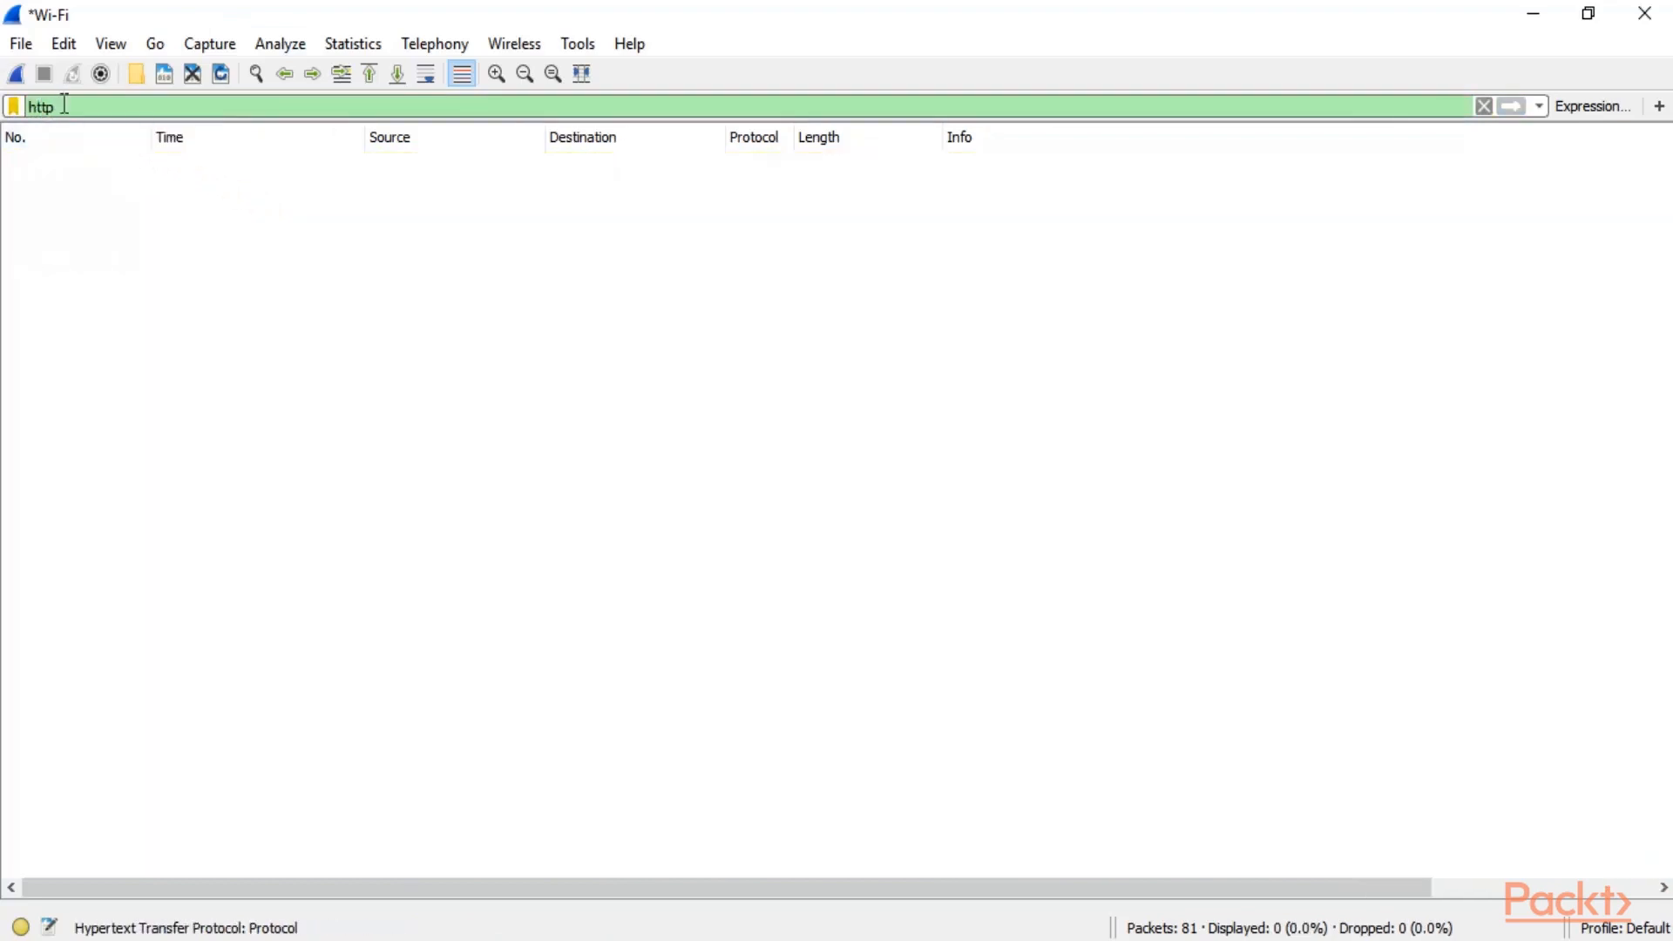
Change the display filter to arp and apply it.
key(BackSpace)
key(BackSpace)
key(BackSpace)
key(BackSpace)
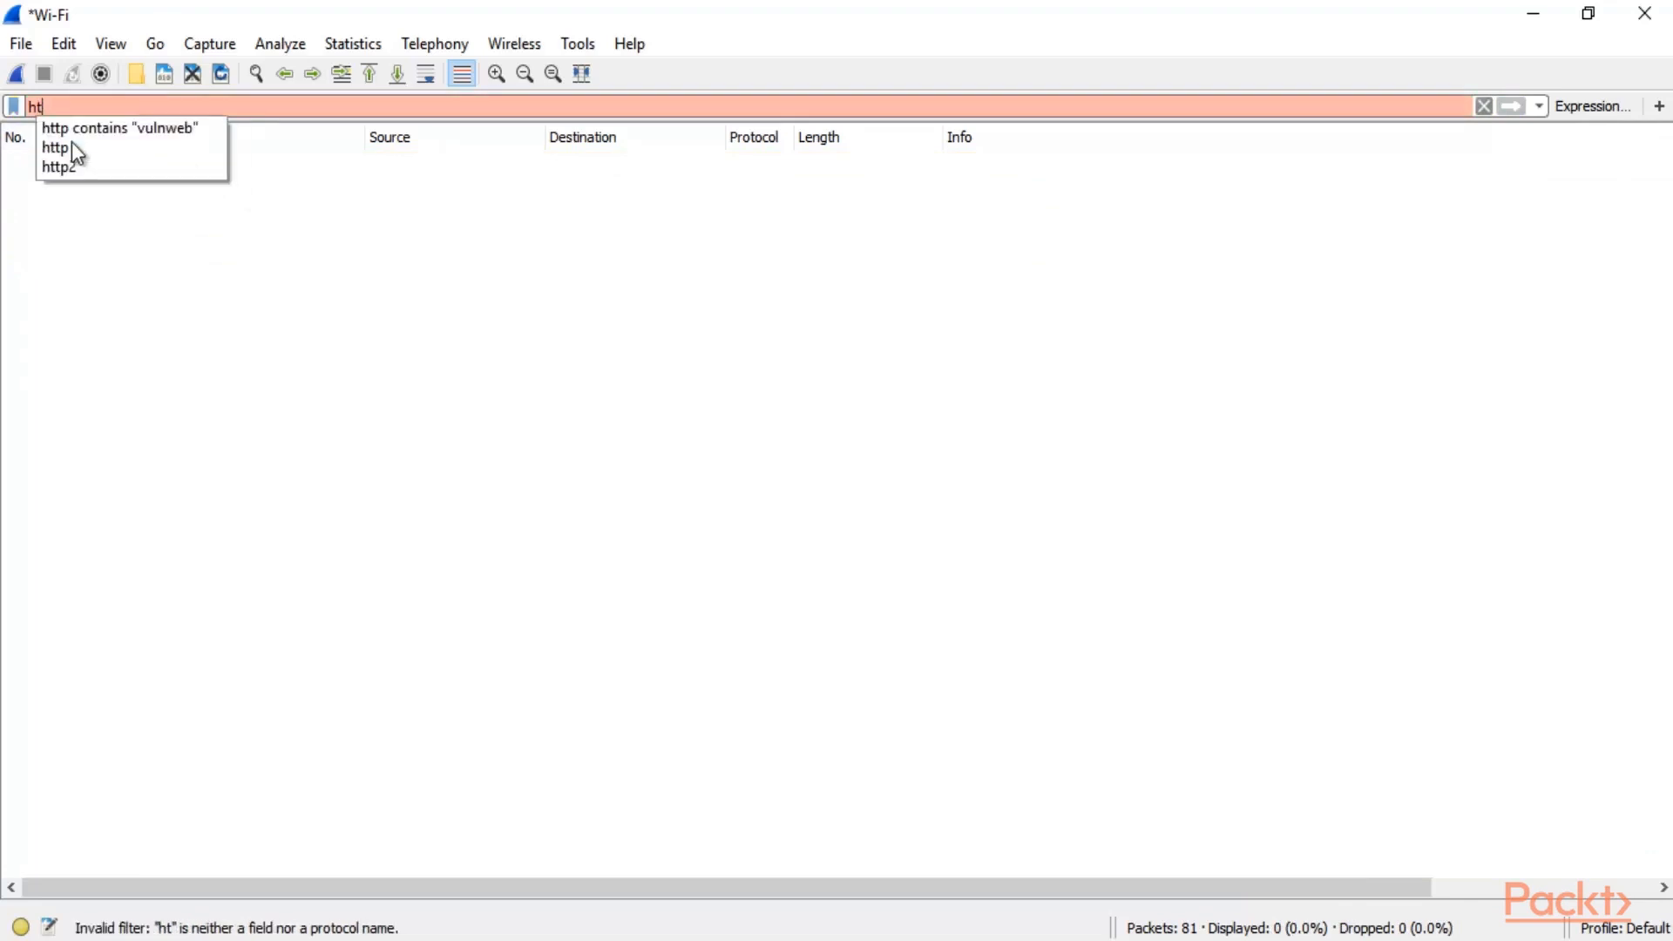
text(arp)
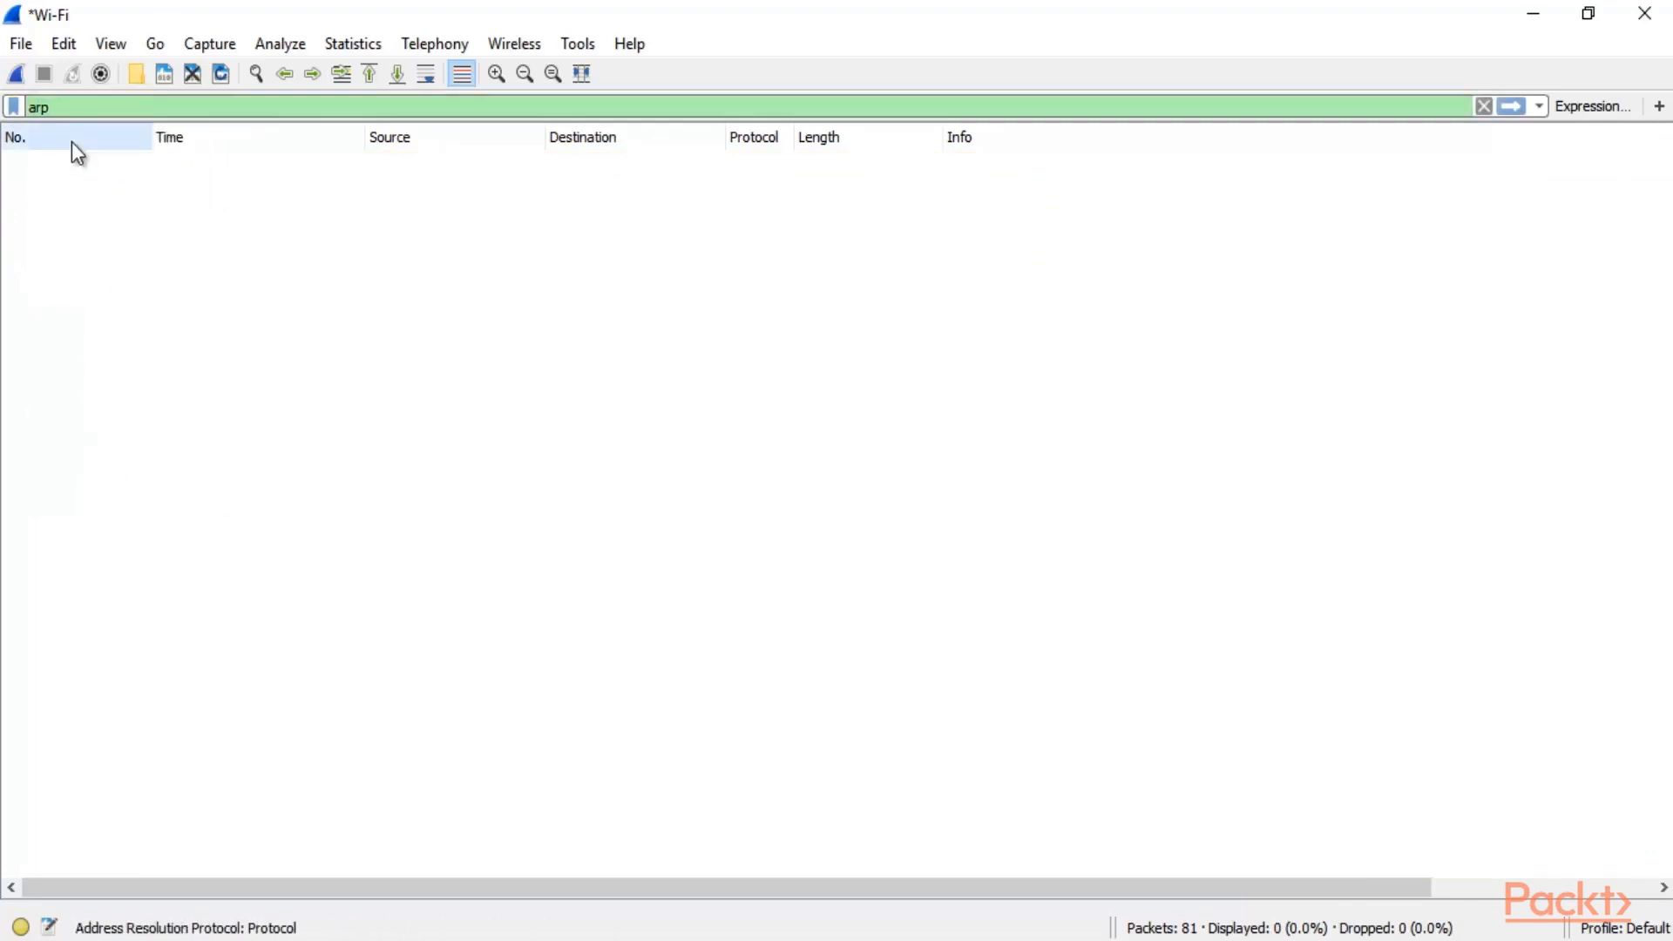
key(Return)
Filter the captured packets by the udp protocol.
double_click(39, 107)
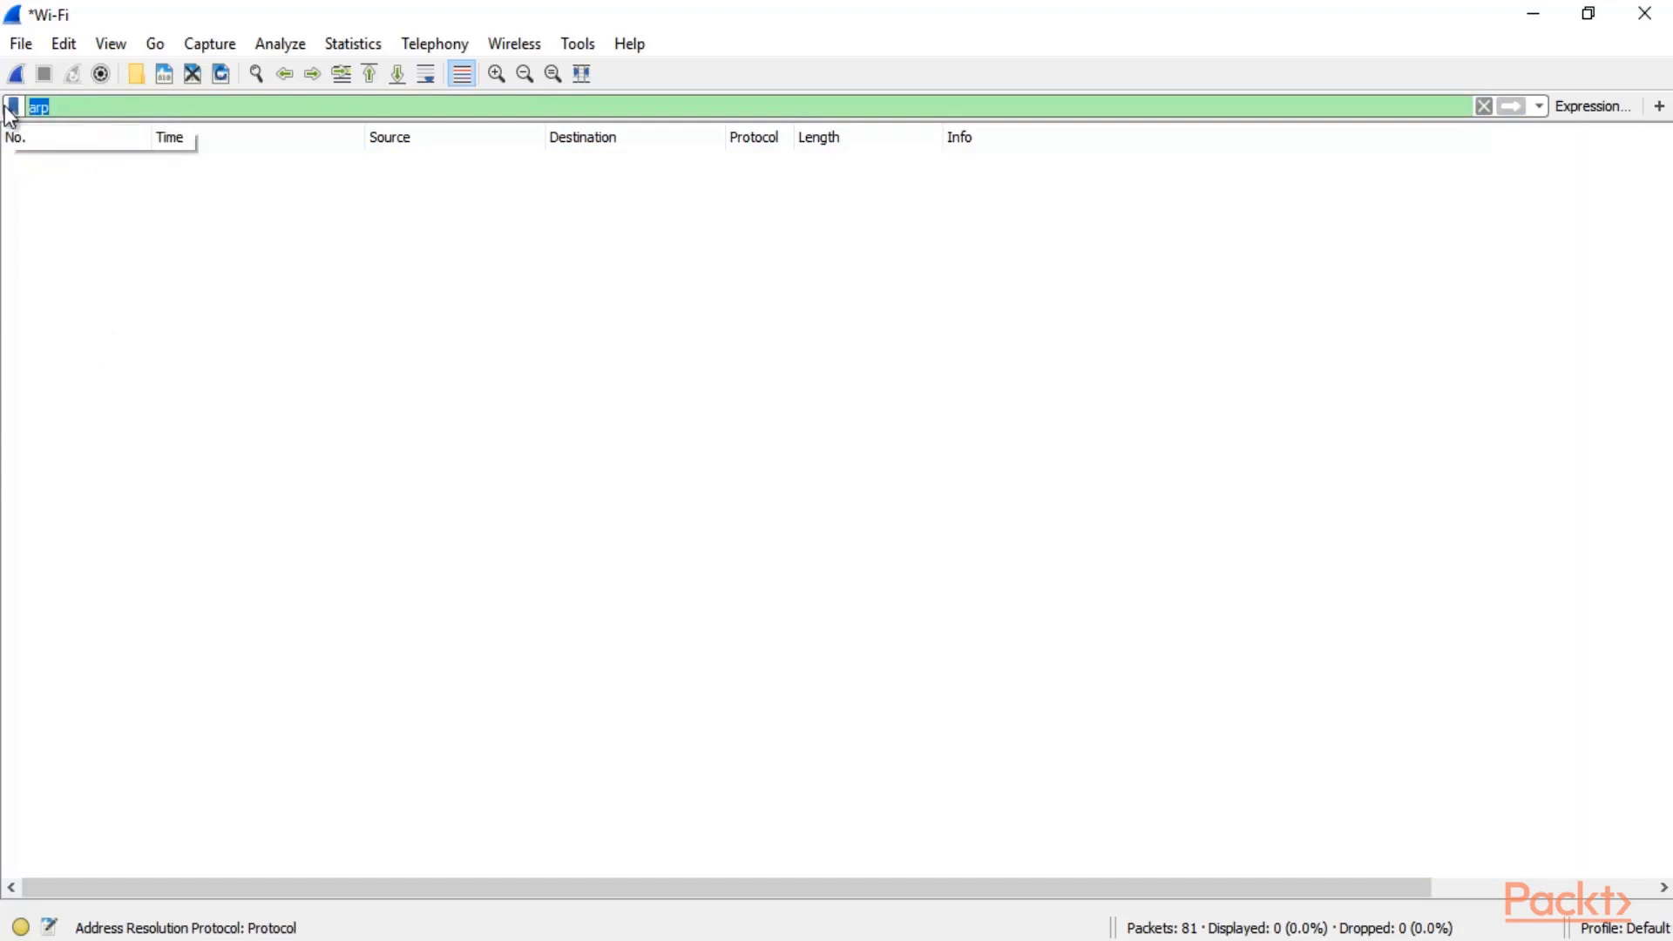
text(udp)
key(Return)
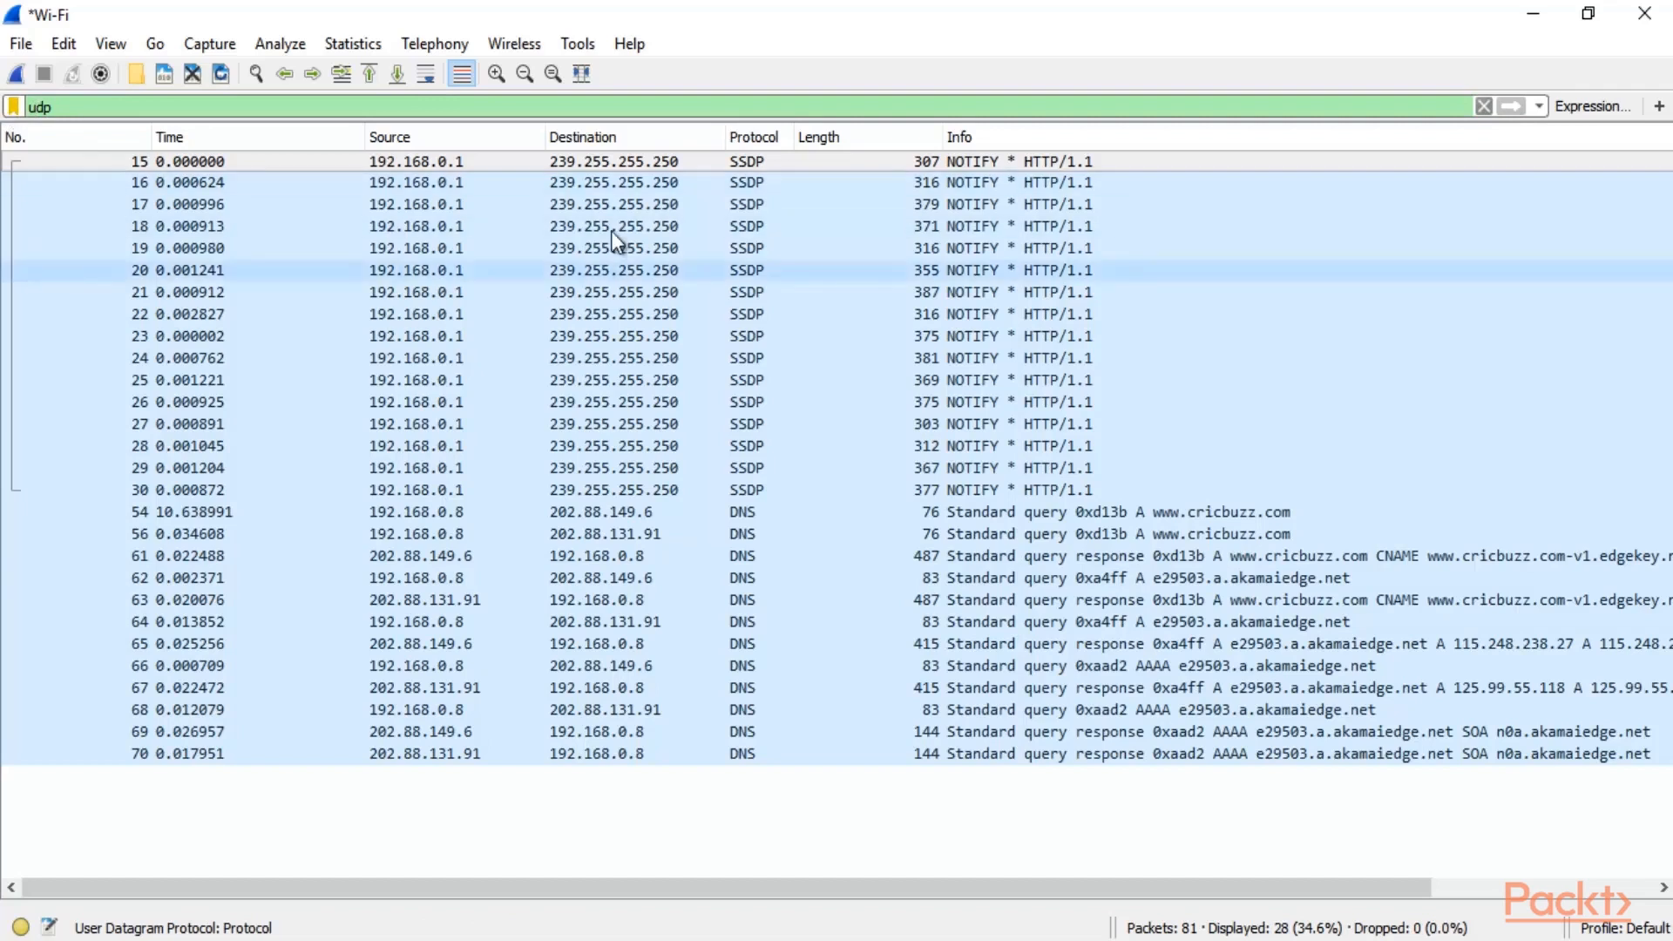
Clear the udp expression from the display filter.
key(BackSpace)
key(BackSpace)
key(BackSpace)
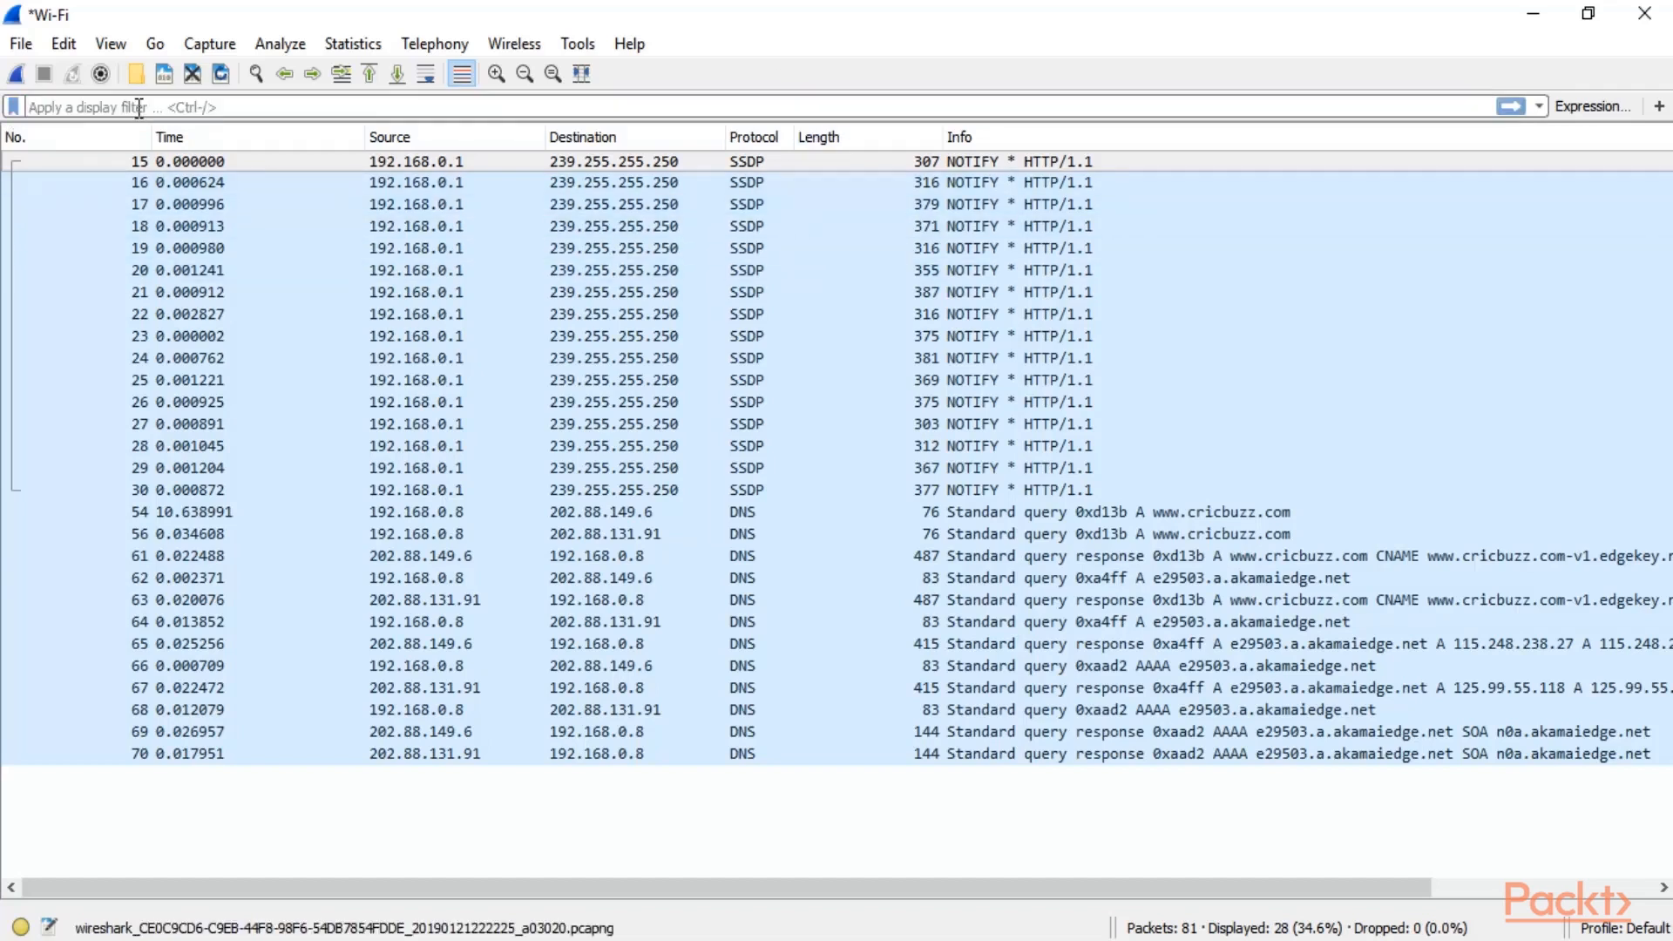